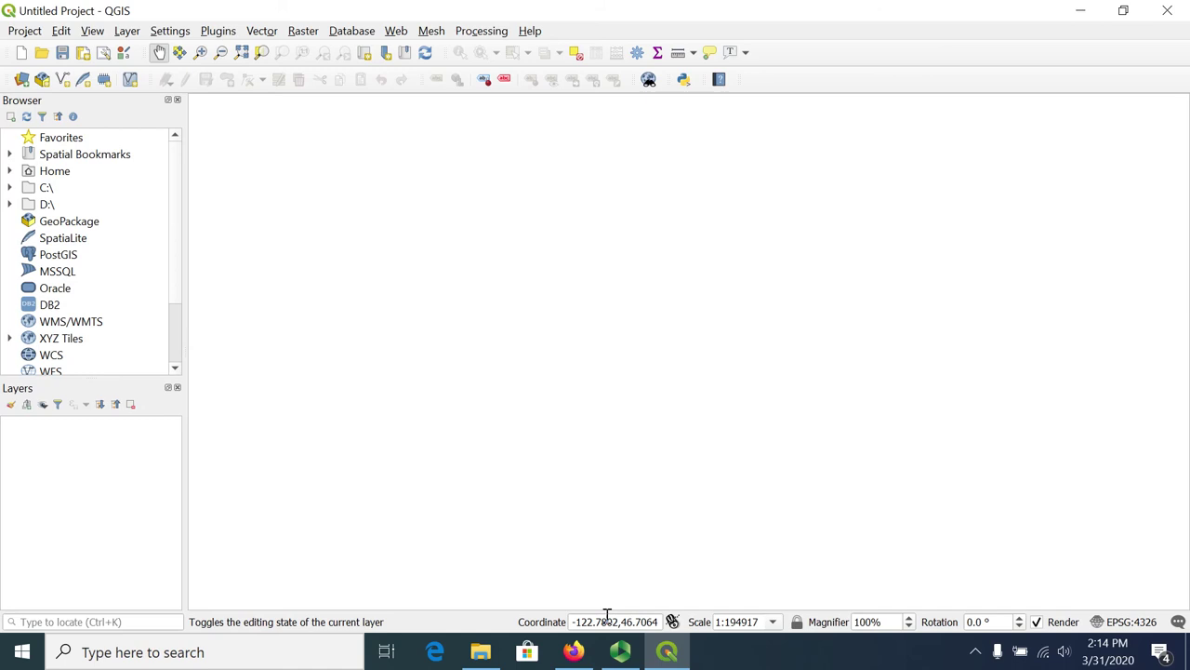
Open the thurston_elections folder and check thurston_results' per-precinct vote counts in Excel.
left_click(495, 653)
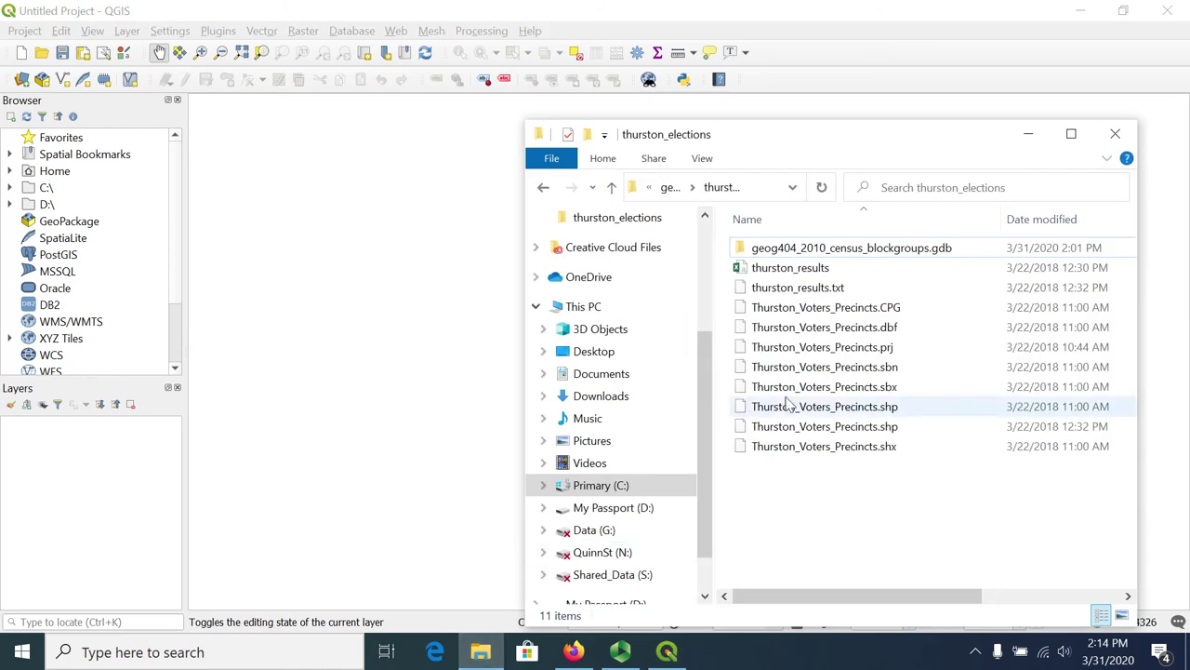
double_click(824, 269)
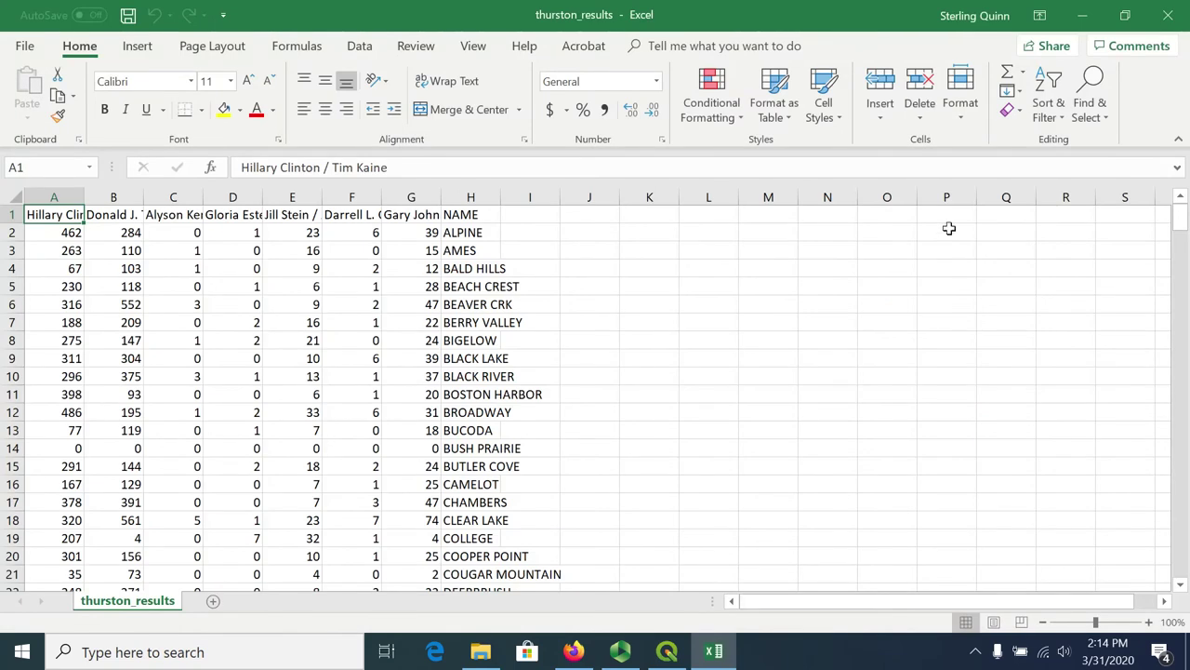
left_click(1168, 15)
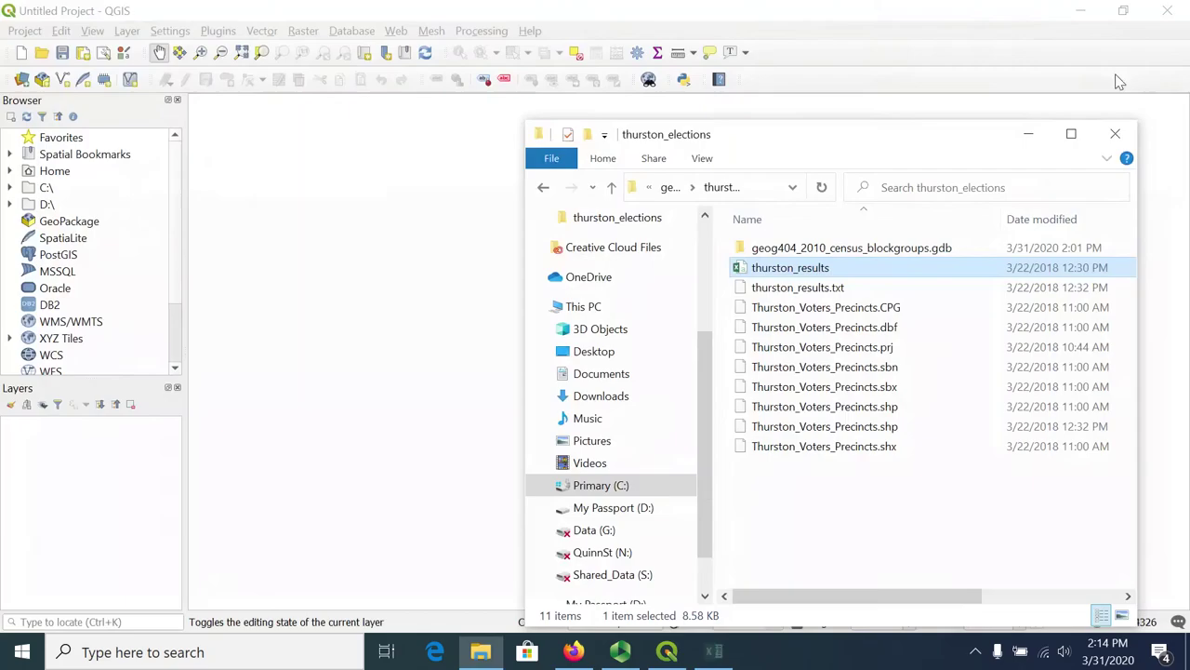
View thurston_results.csv as comma-separated plain text in Notepad++, then close it.
right_click(824, 271)
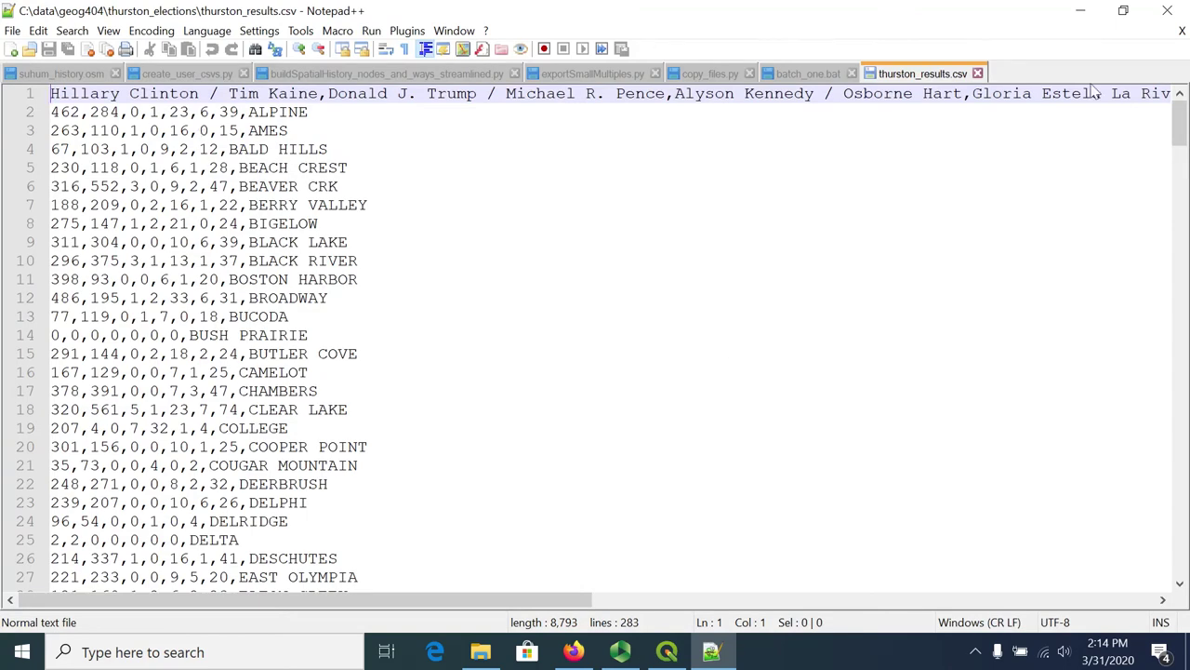
left_click(1169, 11)
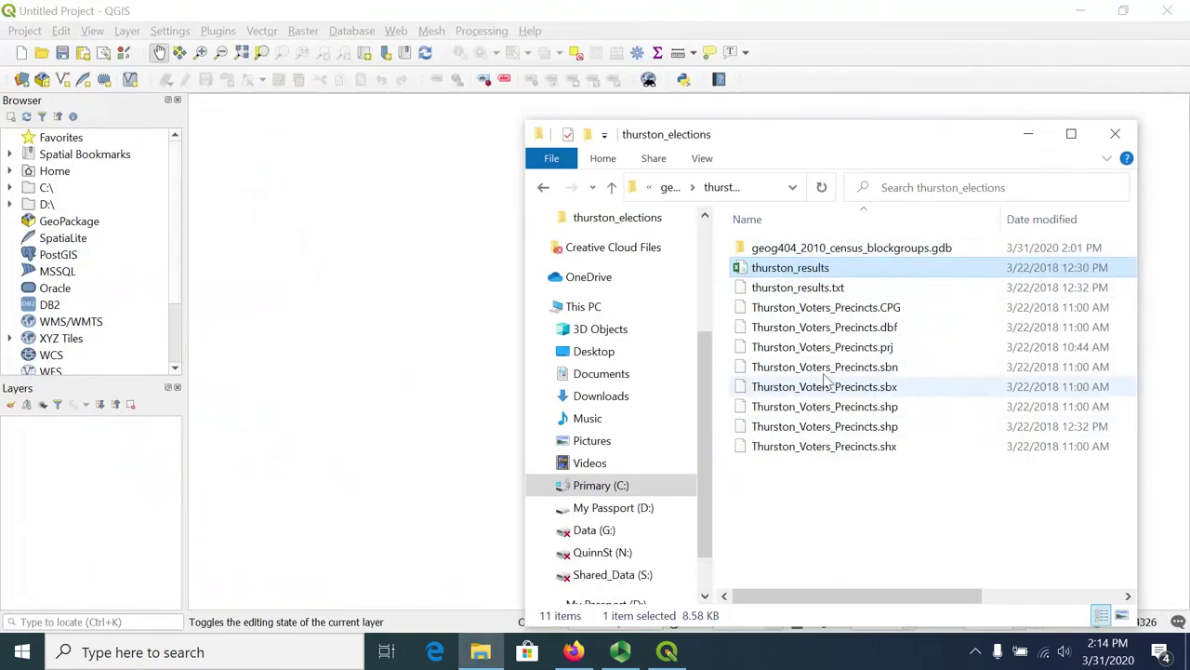
In the vector Data Source Manager, browse to C:\data\geog404\thurston_elections.
left_click(1031, 140)
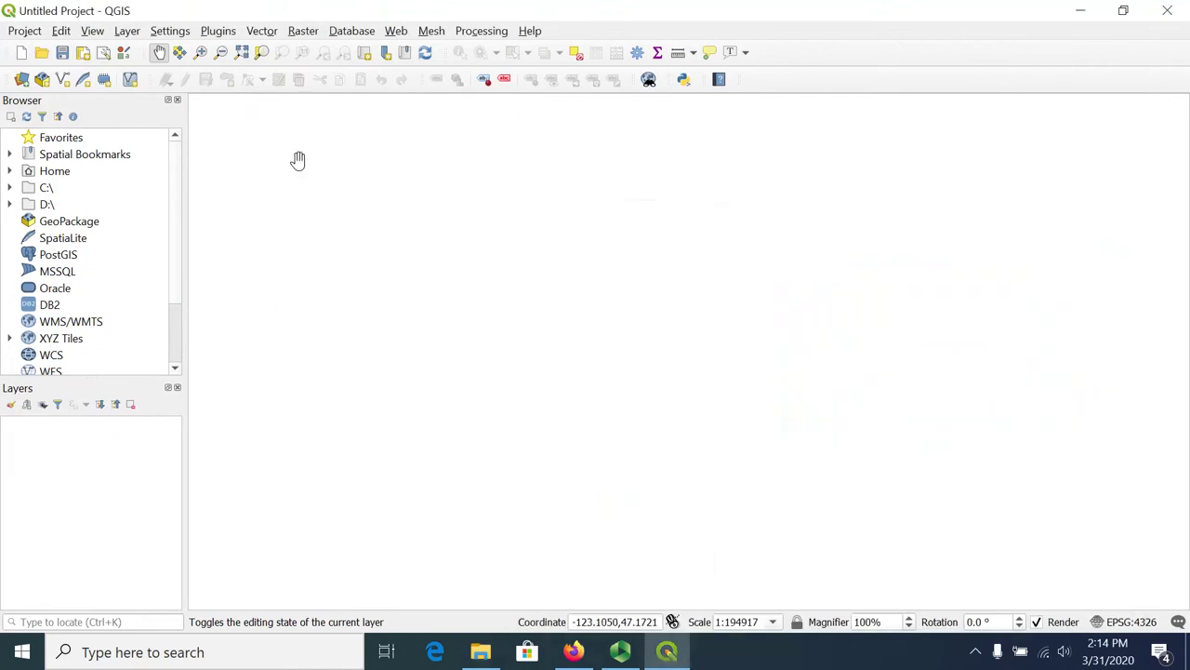
left_click(20, 80)
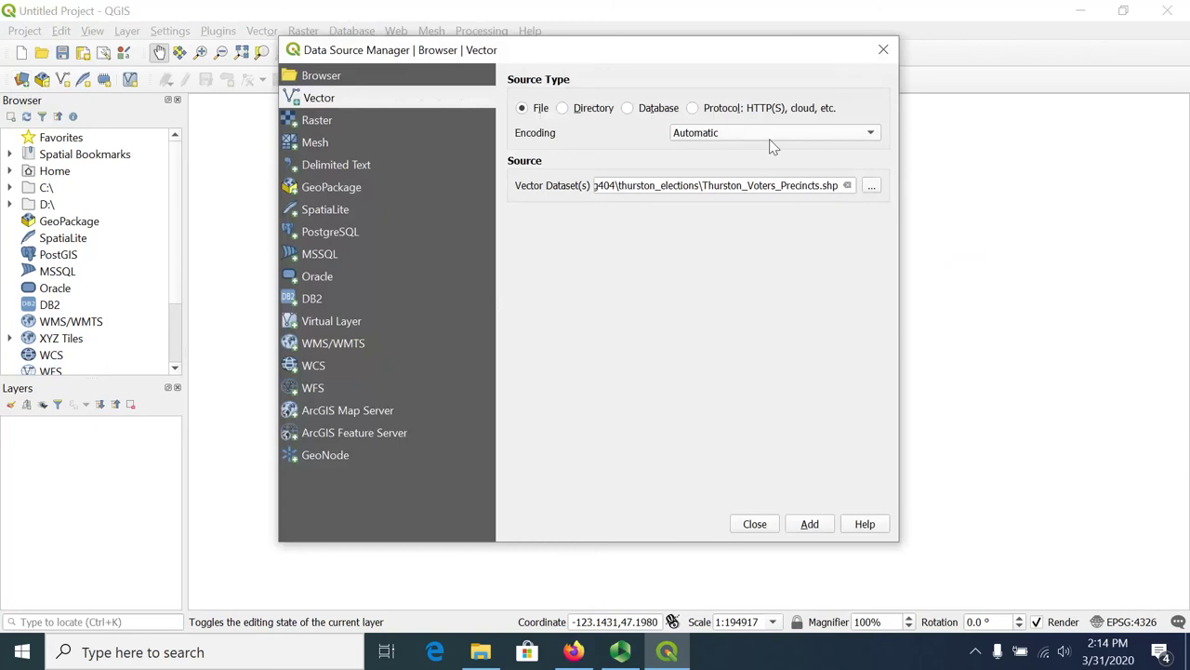
left_click(847, 185)
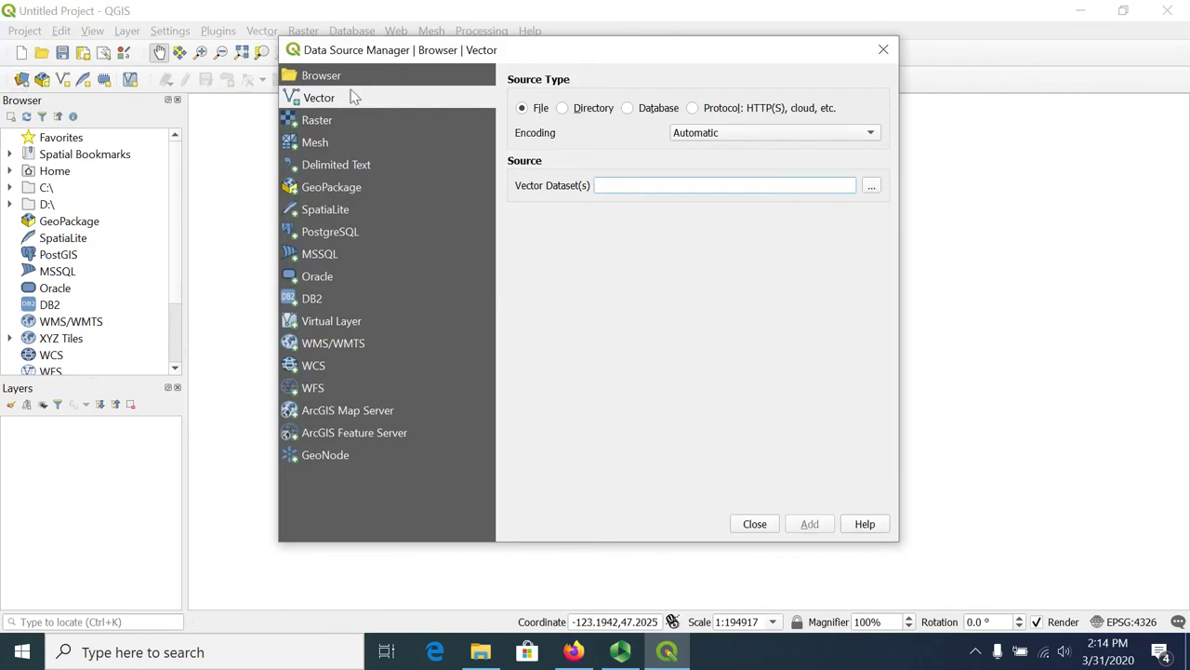
left_click(877, 191)
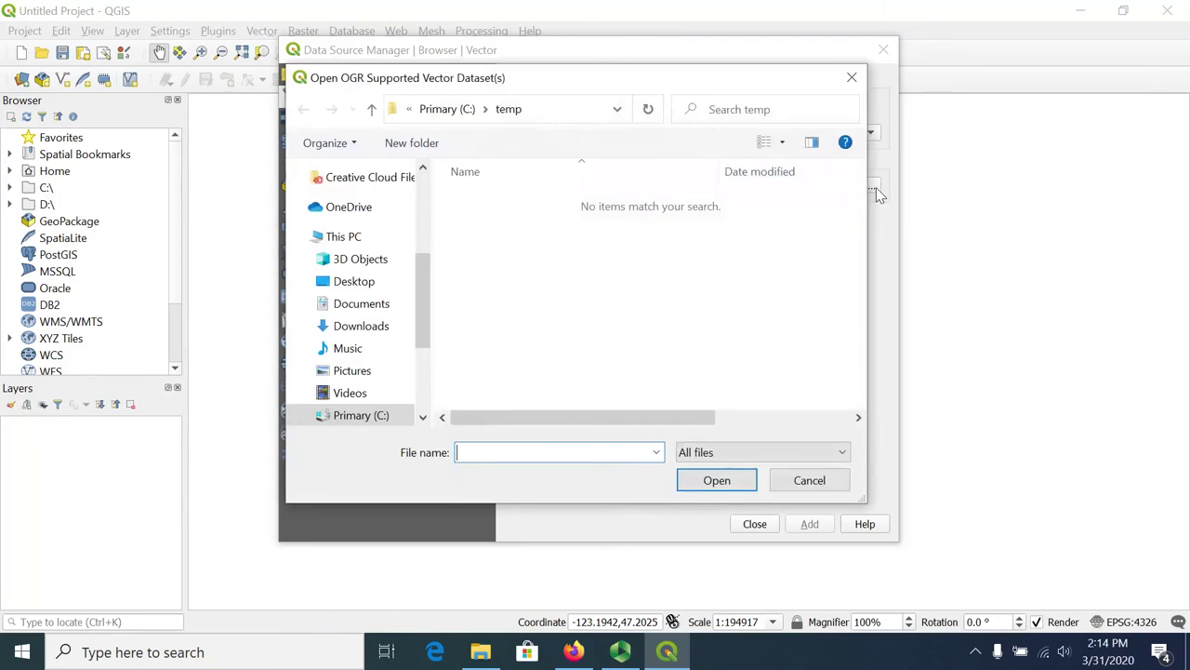
left_click(450, 109)
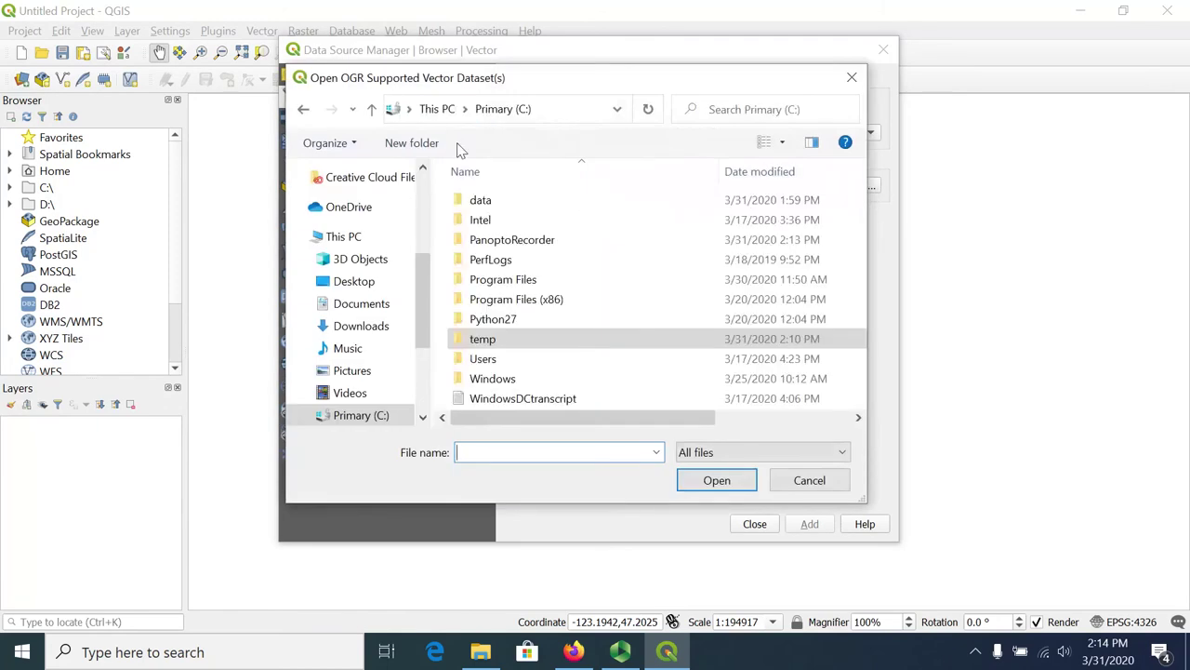
double_click(476, 200)
double_click(472, 220)
double_click(471, 221)
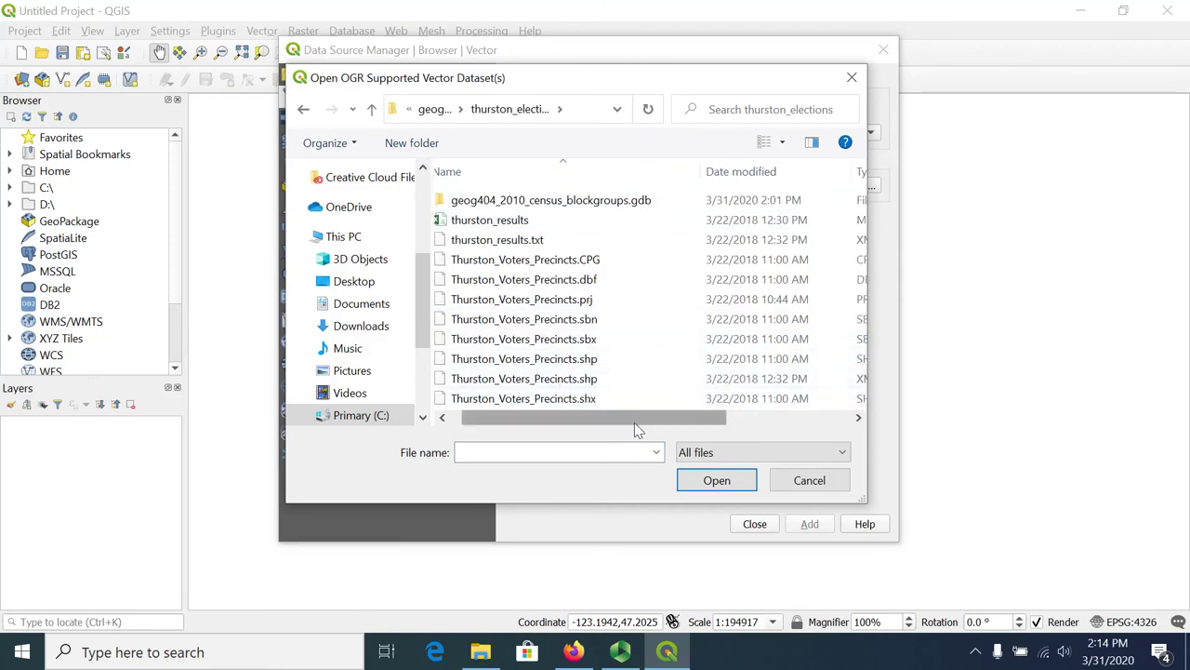
Add Thurston_Voters_Precincts.shp to the map as a layer.
left_click_drag(635, 421, 683, 420)
left_click(816, 360)
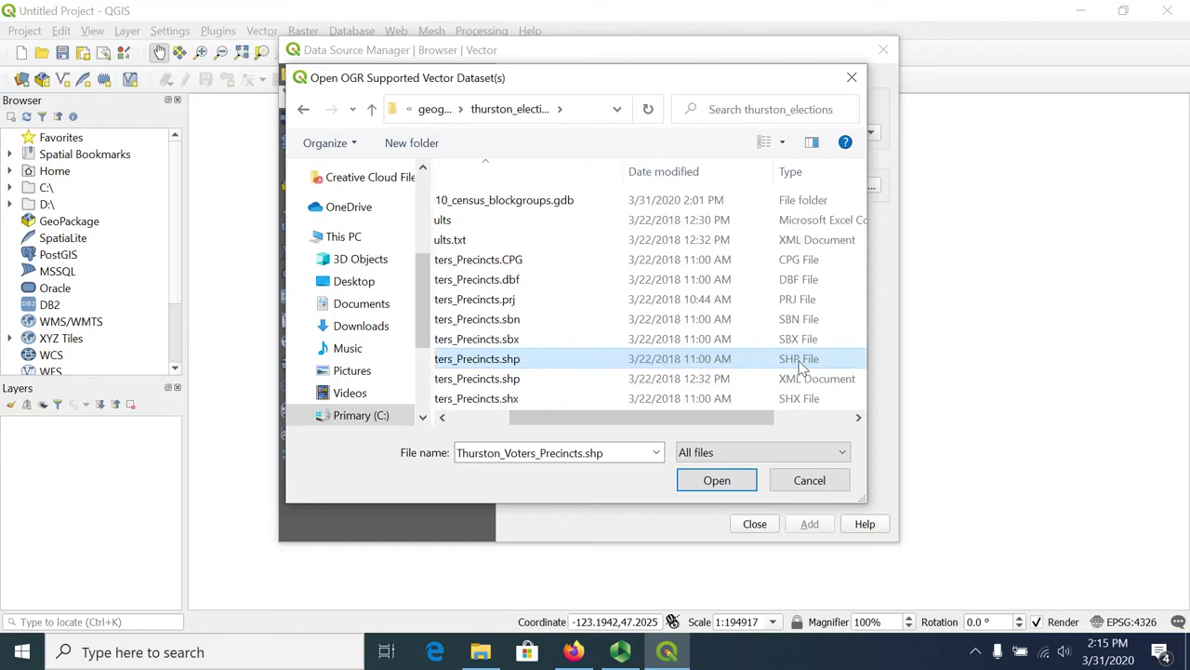
left_click(717, 480)
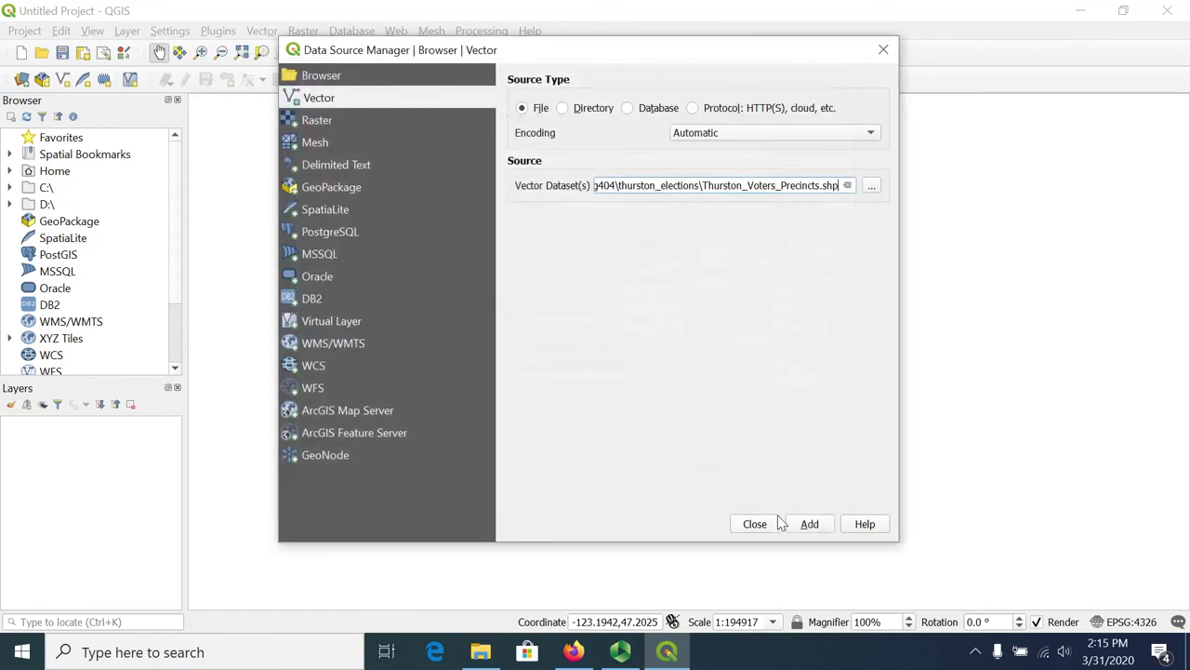
left_click(810, 524)
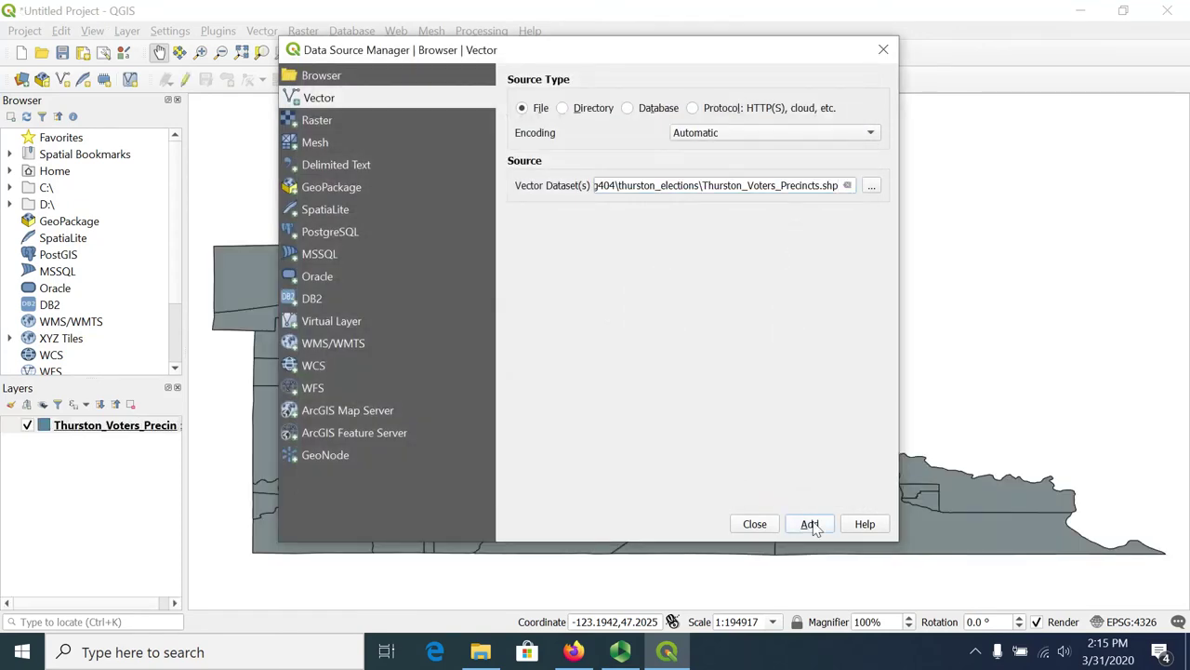
left_click(754, 525)
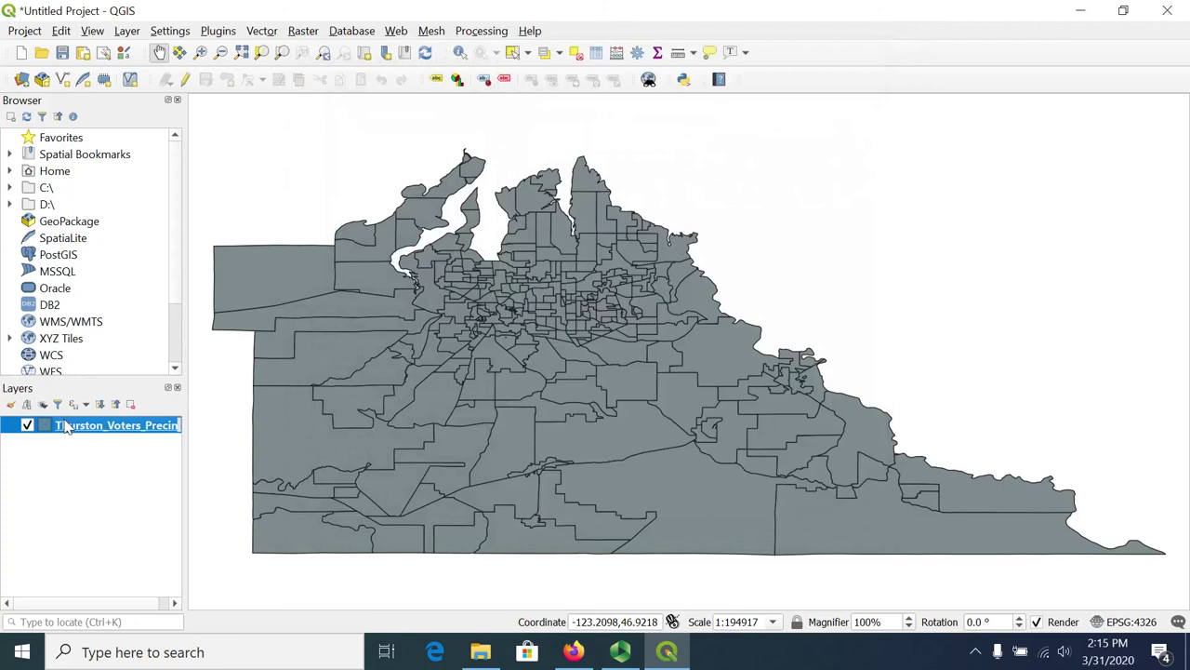
right_click(71, 428)
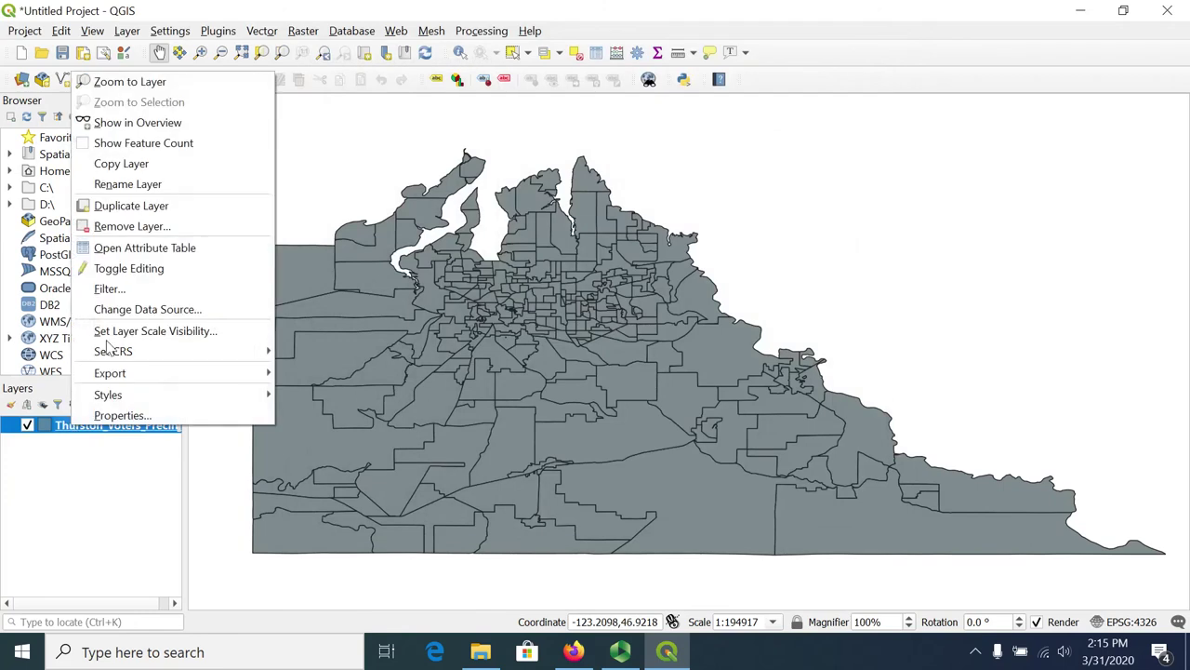
left_click(121, 247)
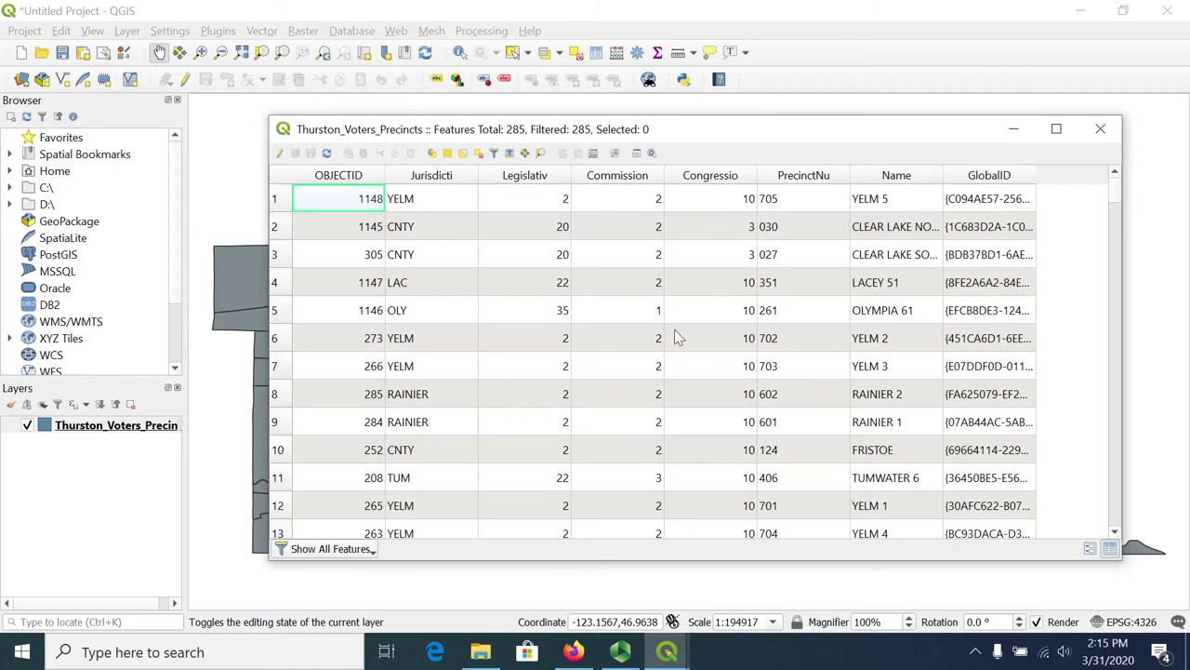
left_click(1100, 128)
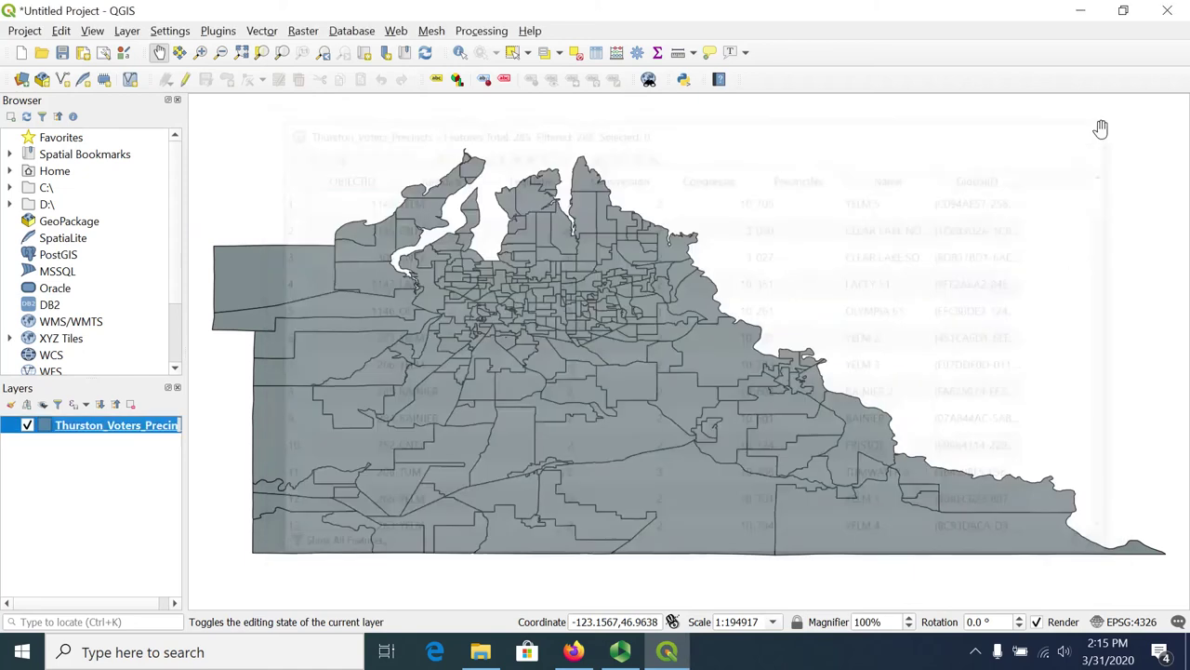
Load thurston_results.csv as delimited text, CSV format with no geometry, as a table layer.
left_click(21, 79)
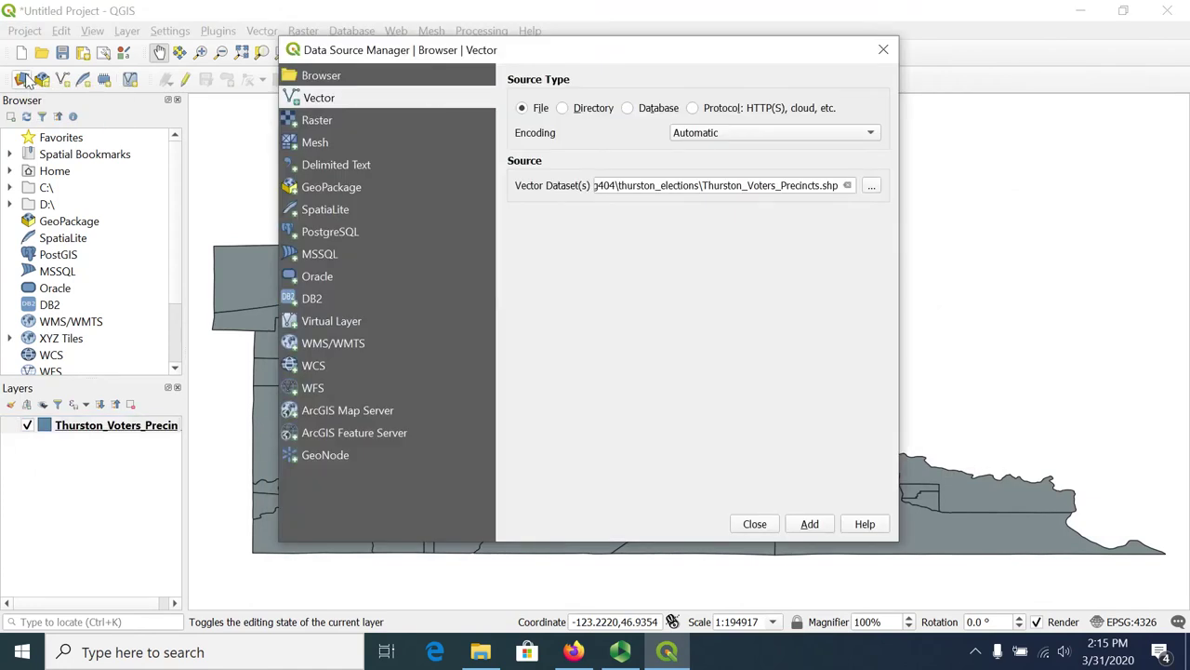
left_click(363, 166)
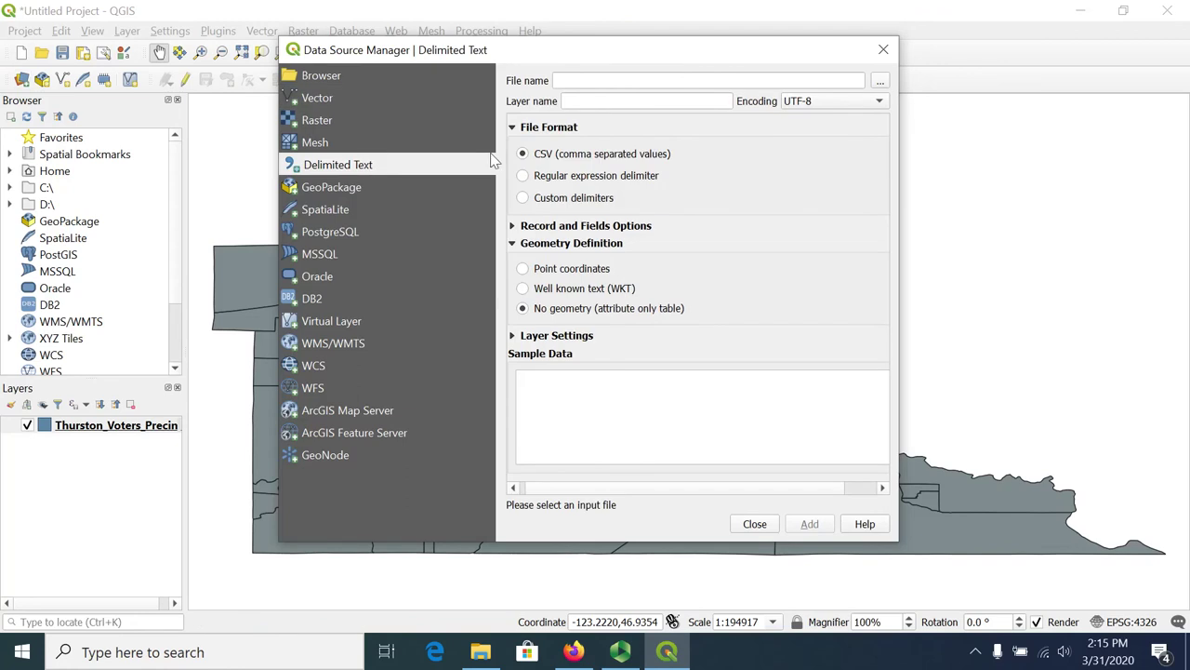
left_click(880, 82)
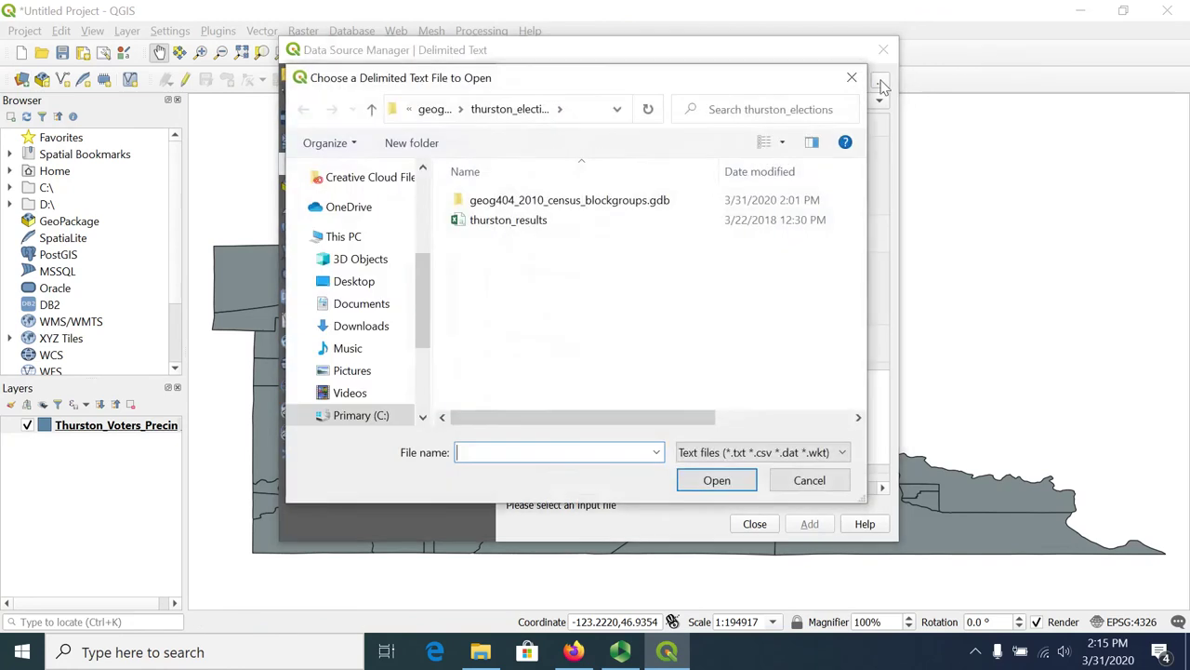
left_click(532, 223)
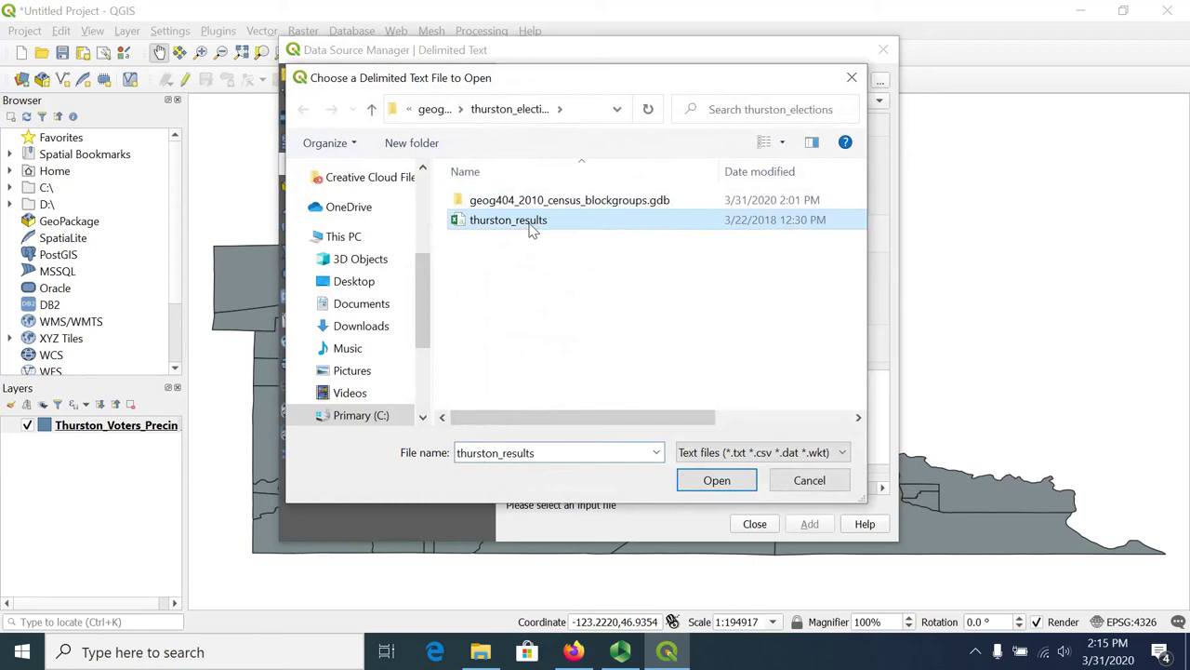
left_click(713, 482)
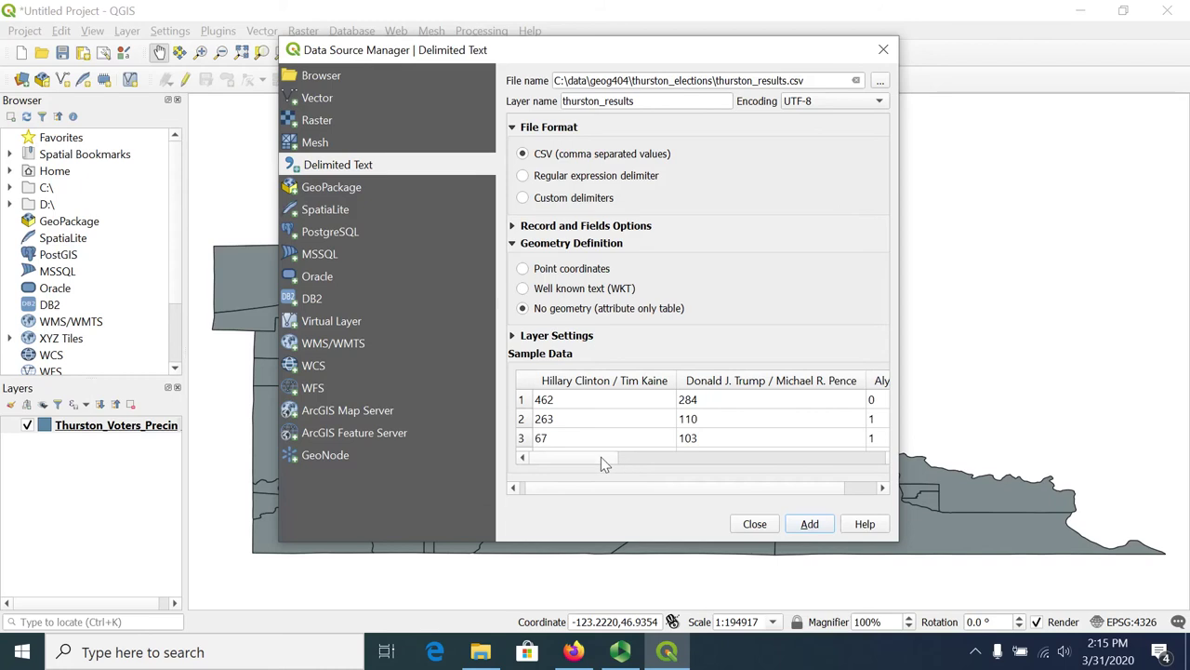
left_click_drag(600, 463, 549, 451)
left_click(810, 525)
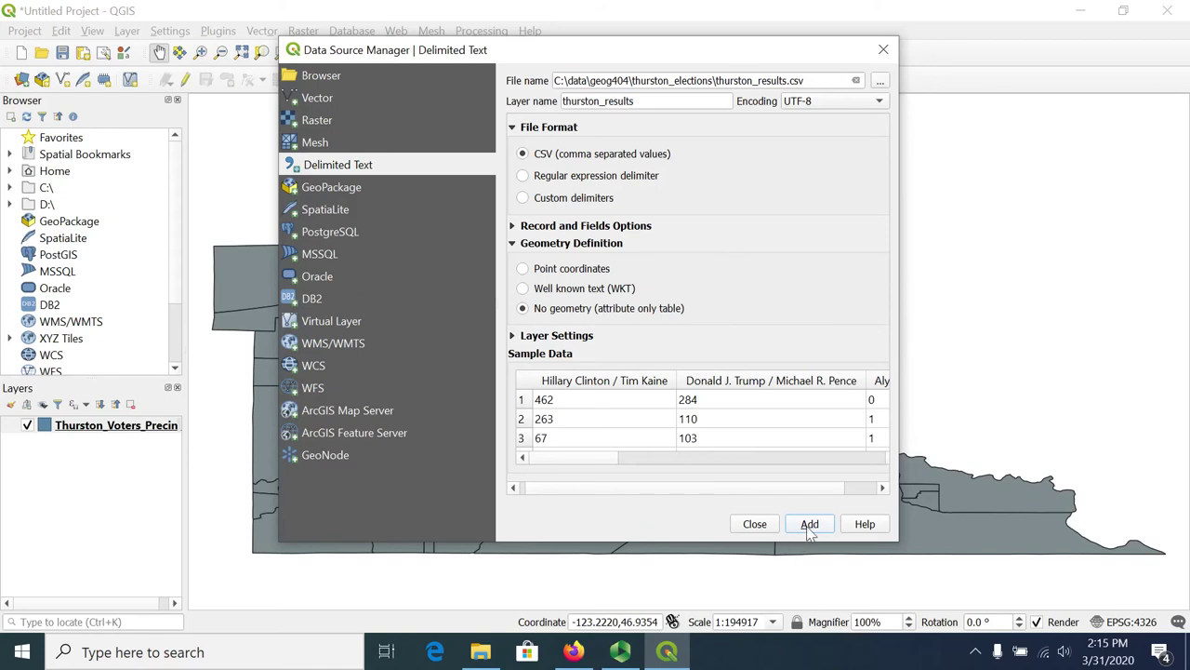
left_click(883, 53)
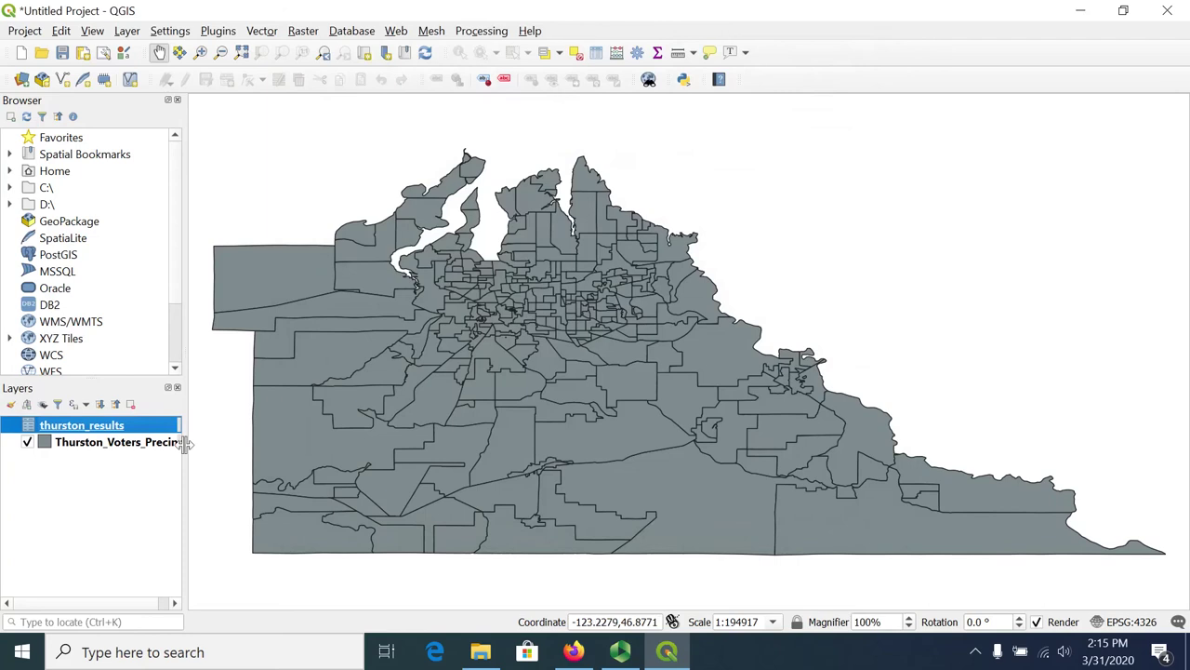
right_click(138, 427)
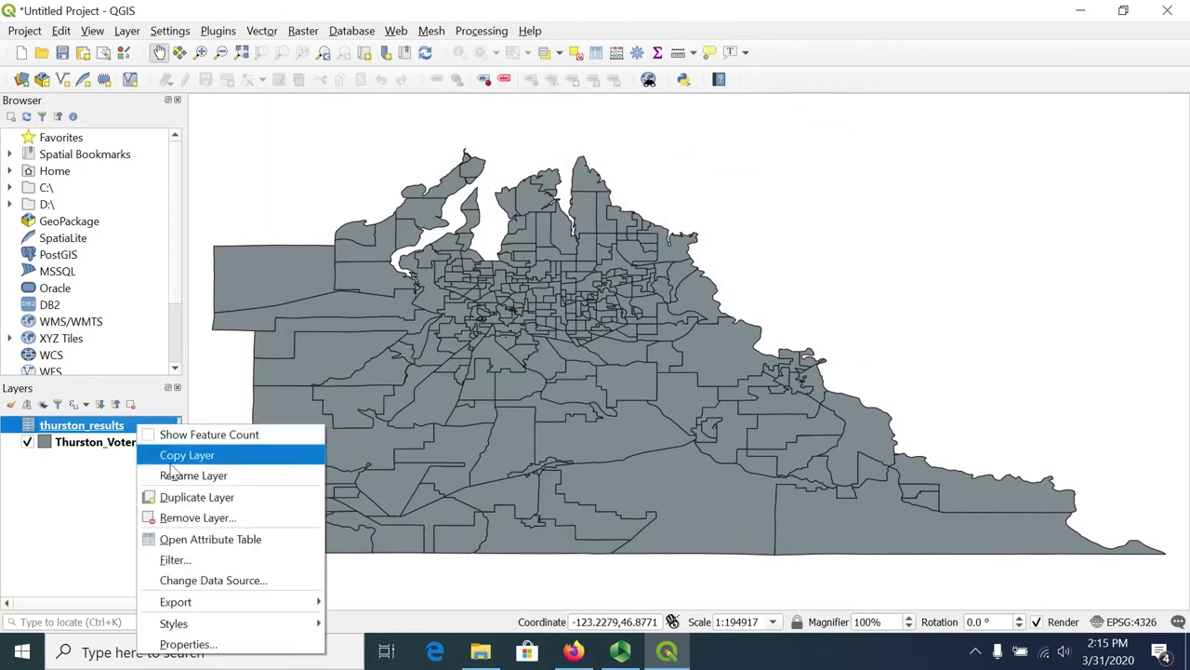
left_click(191, 538)
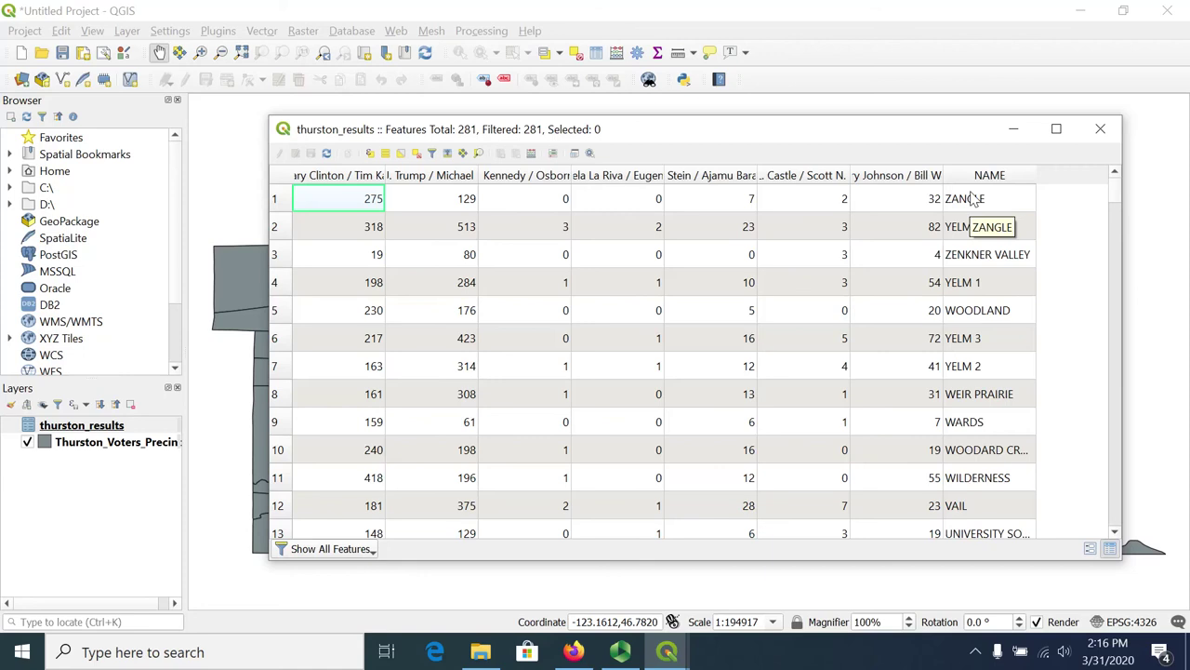
left_click(1100, 129)
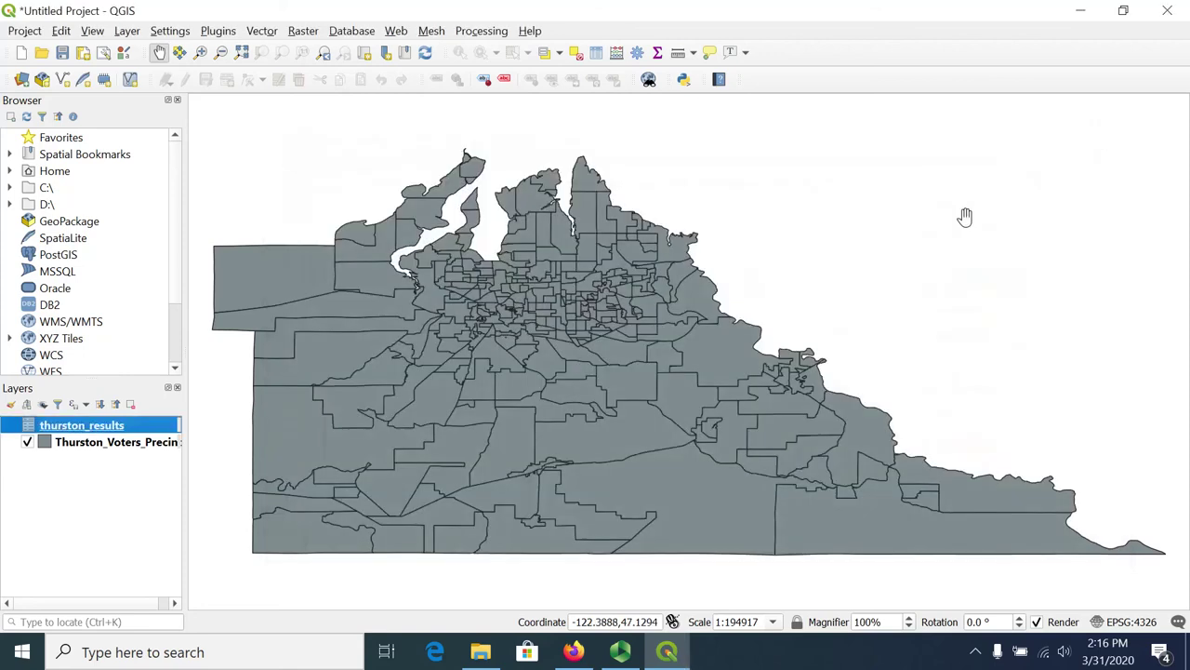
left_click(105, 448)
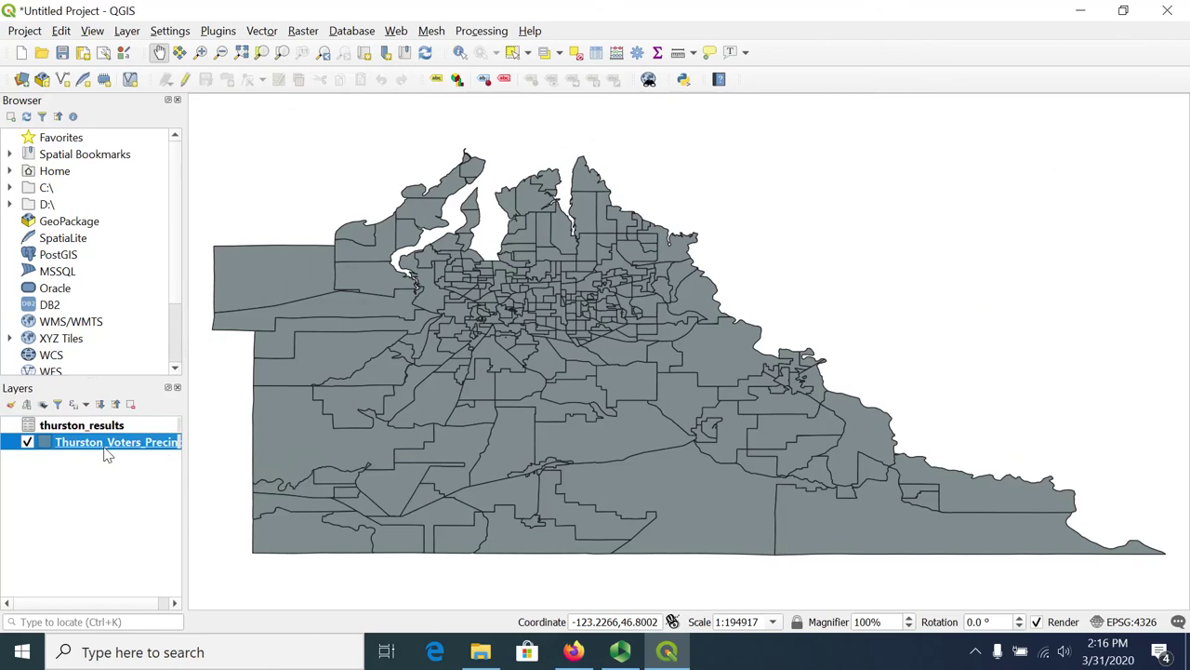
right_click(105, 454)
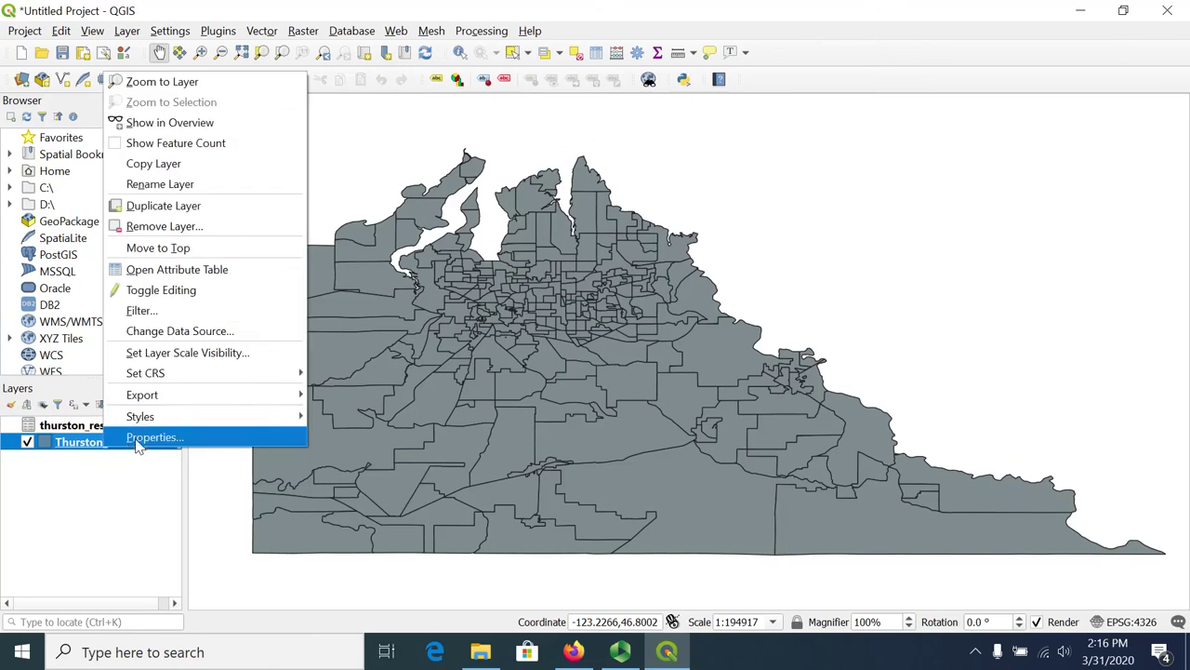
Add a join from thurston_results on NAME to the precincts' Name field, enabling a custom prefix.
left_click(138, 437)
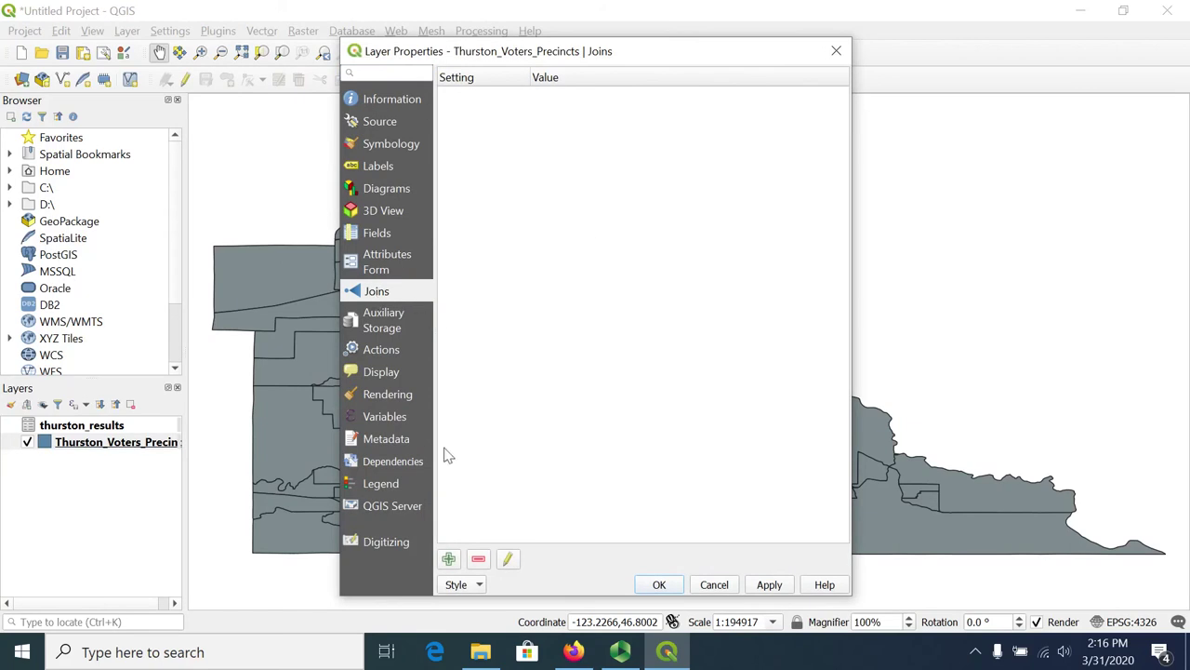
left_click(452, 560)
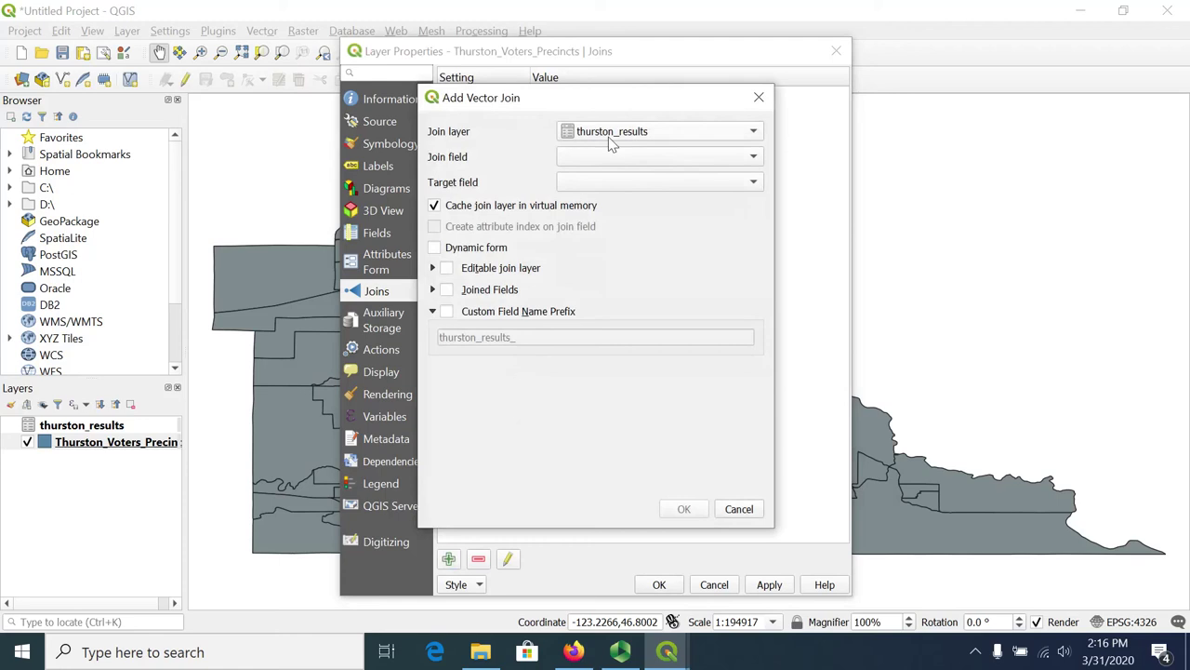
left_click(667, 158)
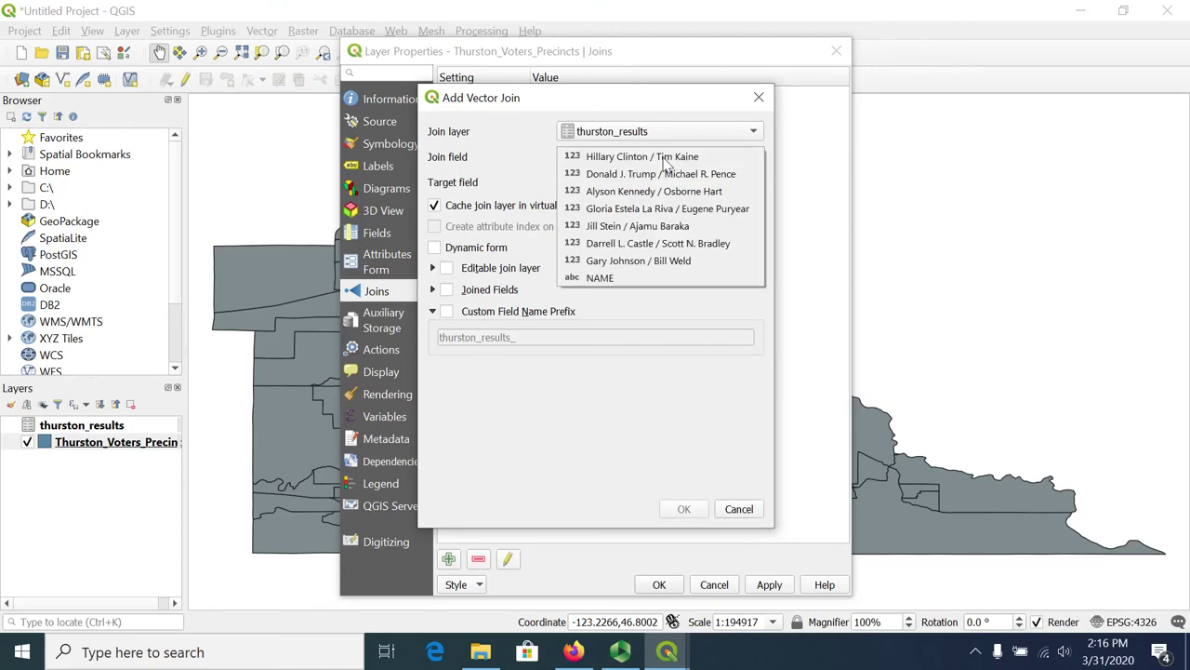
left_click(609, 279)
left_click(618, 191)
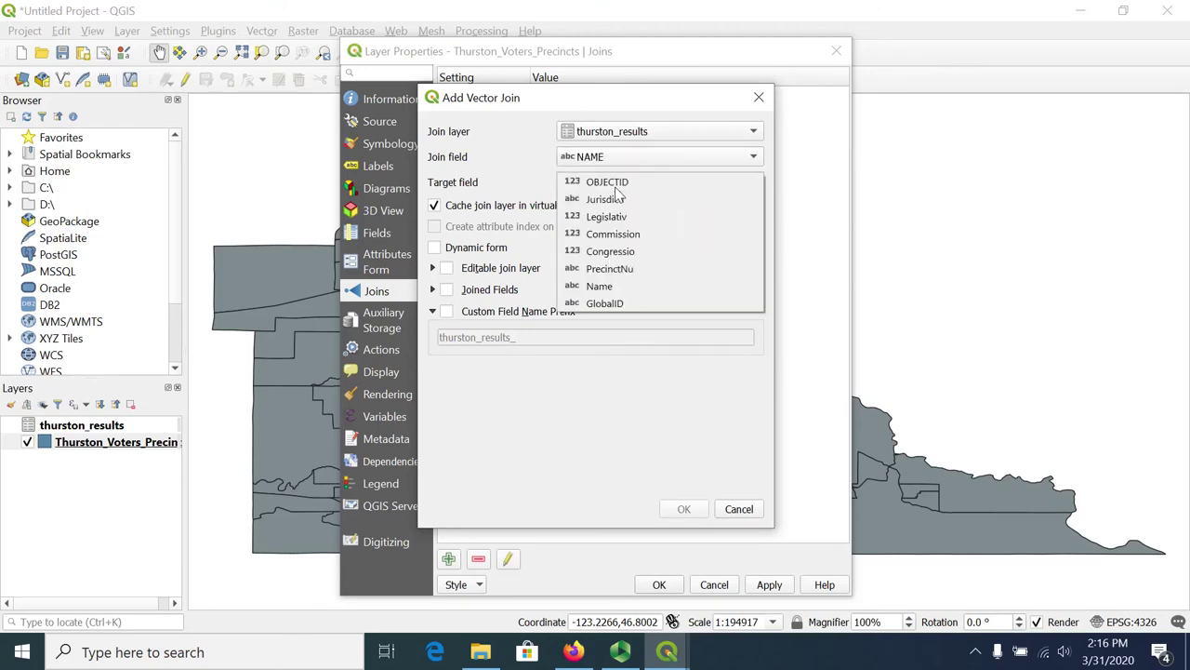
left_click(609, 285)
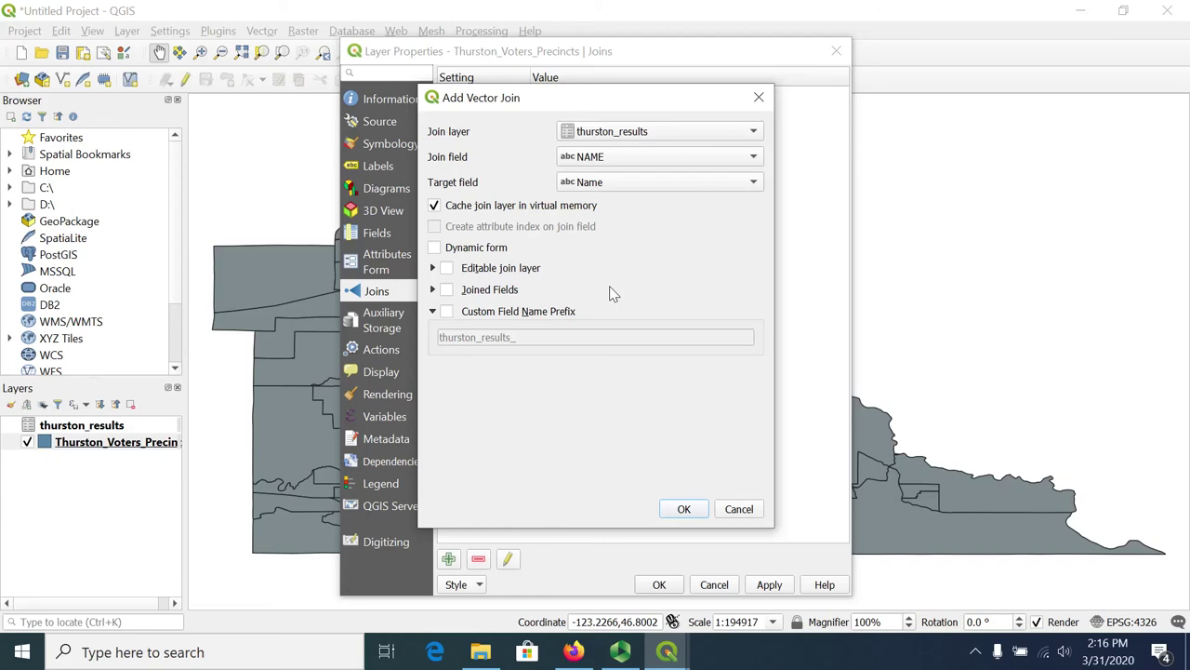
left_click(446, 313)
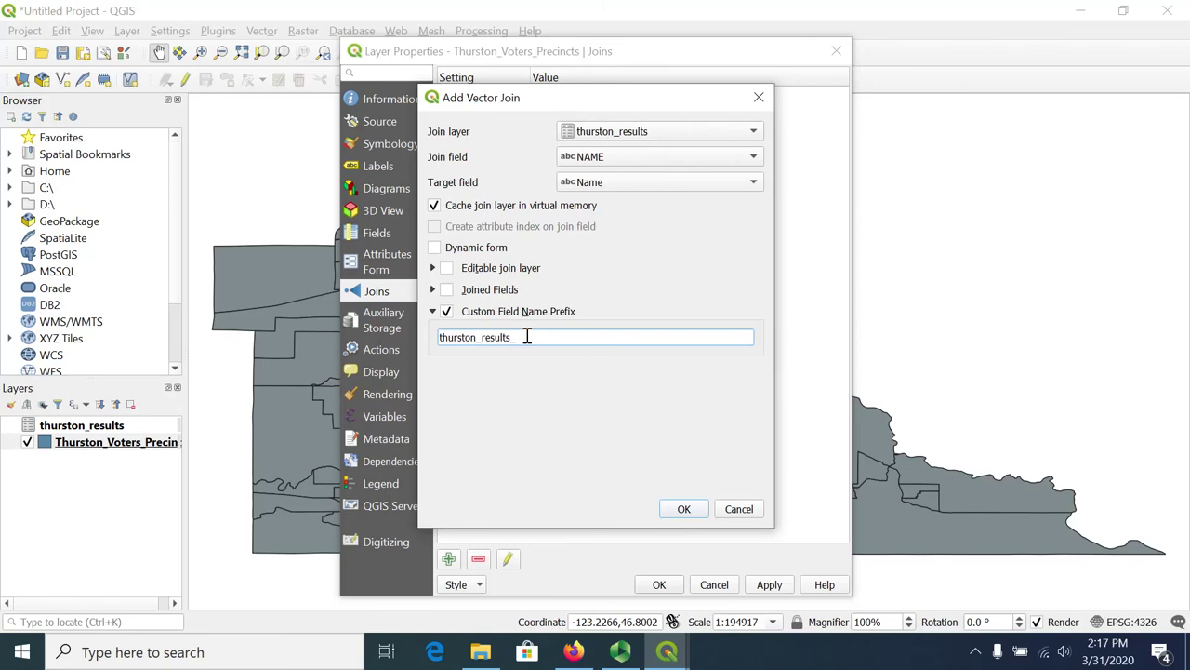
Empty the thurston_results_ field prefix and apply the join to the precinct layer.
key("BackSpace")
key("BackSpace")
key("BackSpace")
key("BackSpace")
key("BackSpace")
key("BackSpace")
key("BackSpace")
key("BackSpace")
key("BackSpace")
key("BackSpace")
key("BackSpace")
key("BackSpace")
key("BackSpace")
key("BackSpace")
left_click(679, 512)
left_click(657, 589)
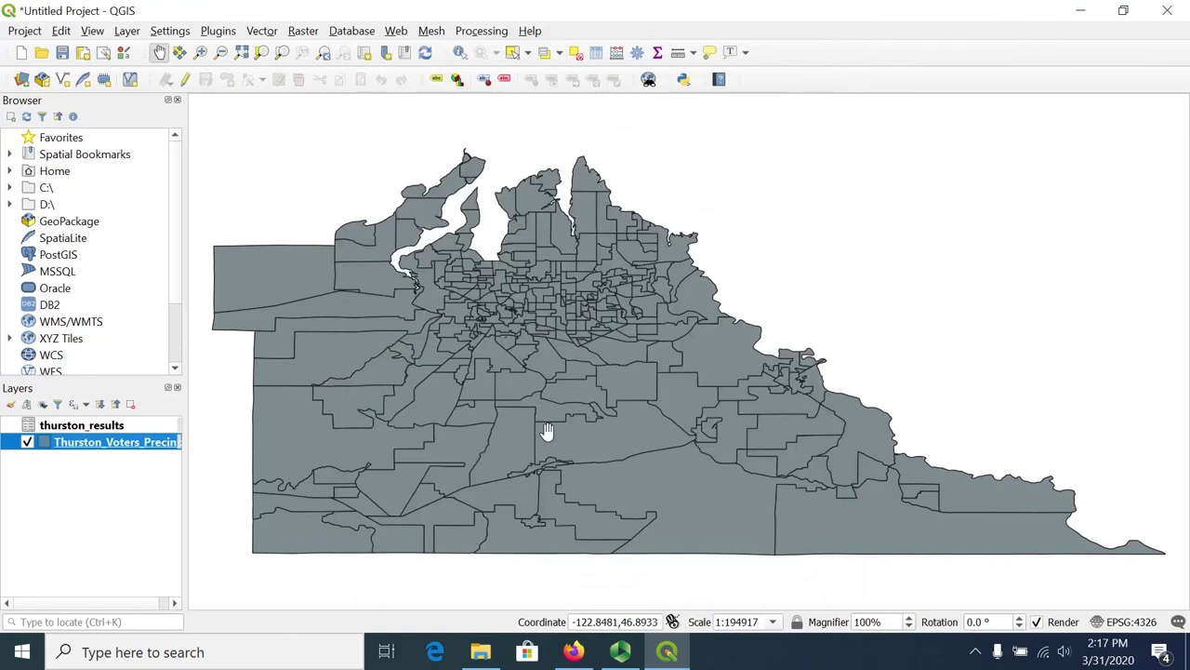
right_click(102, 453)
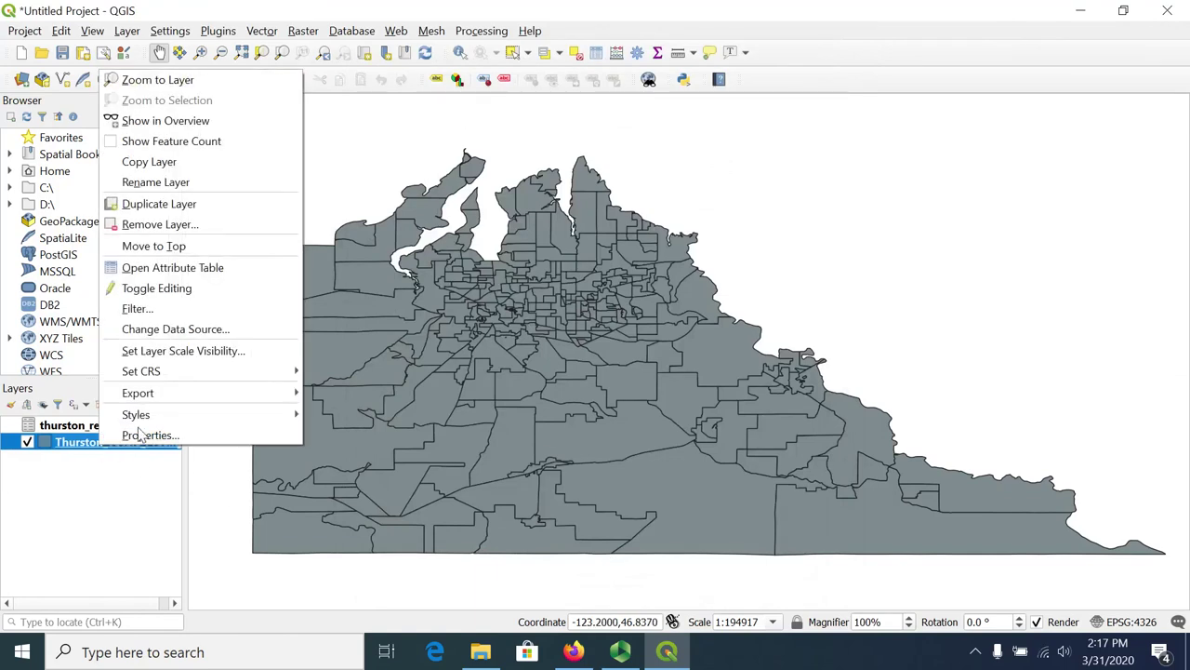
left_click(245, 266)
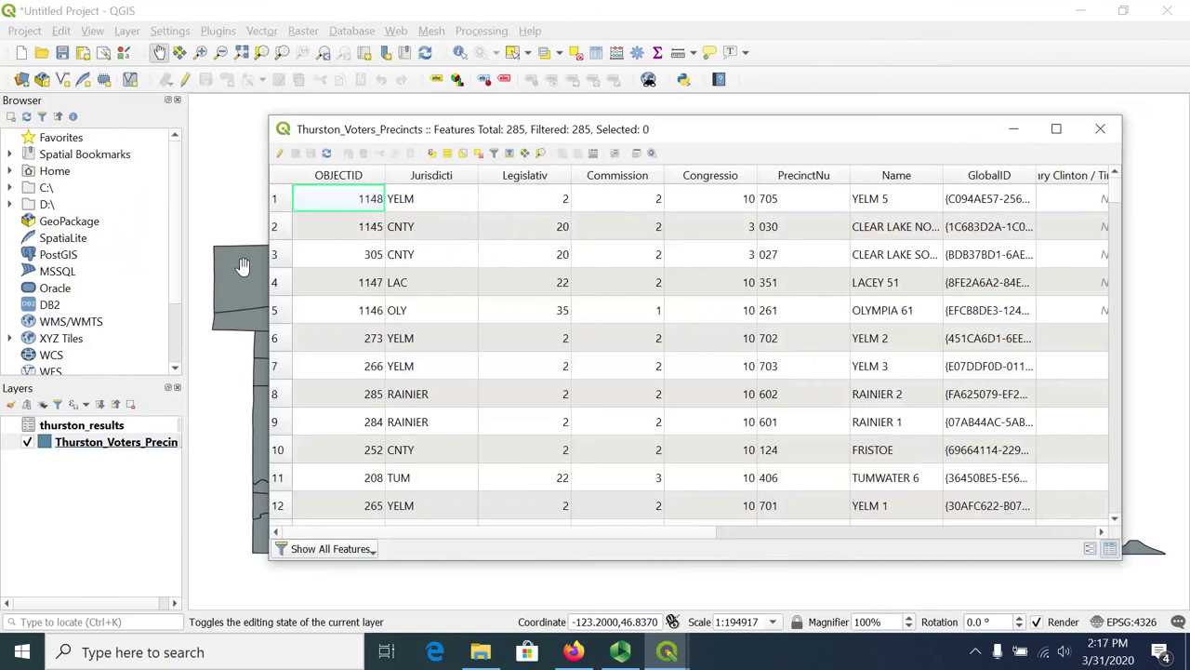
left_click_drag(700, 545, 1065, 531)
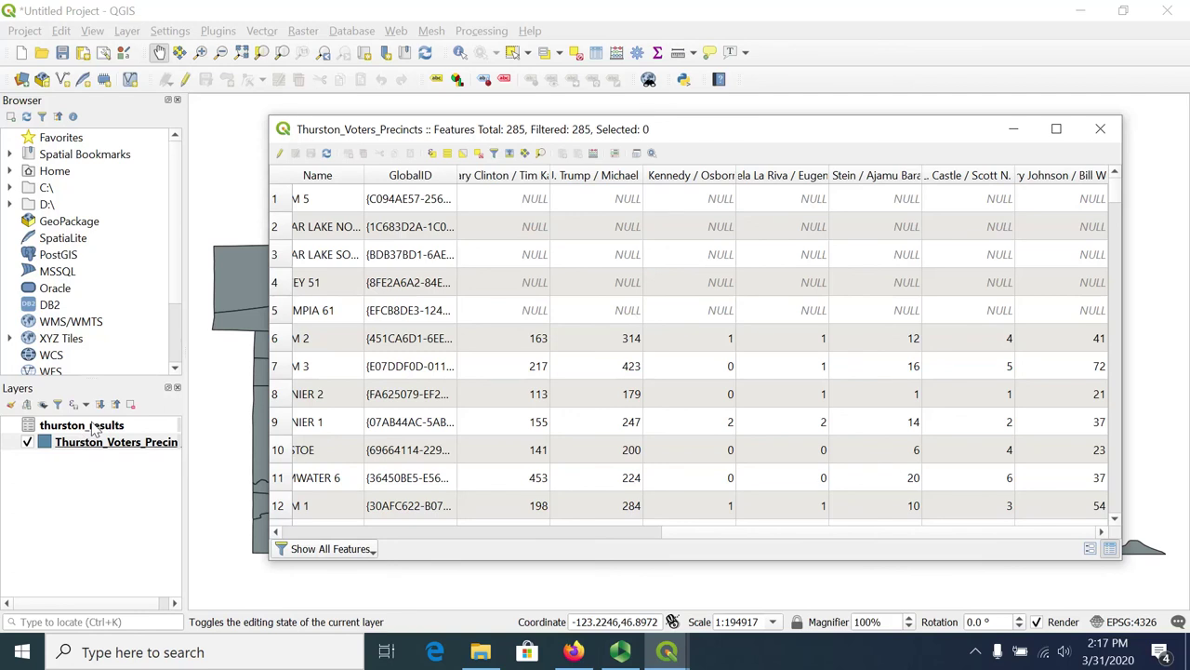
scroll(793, 349, "down", 16)
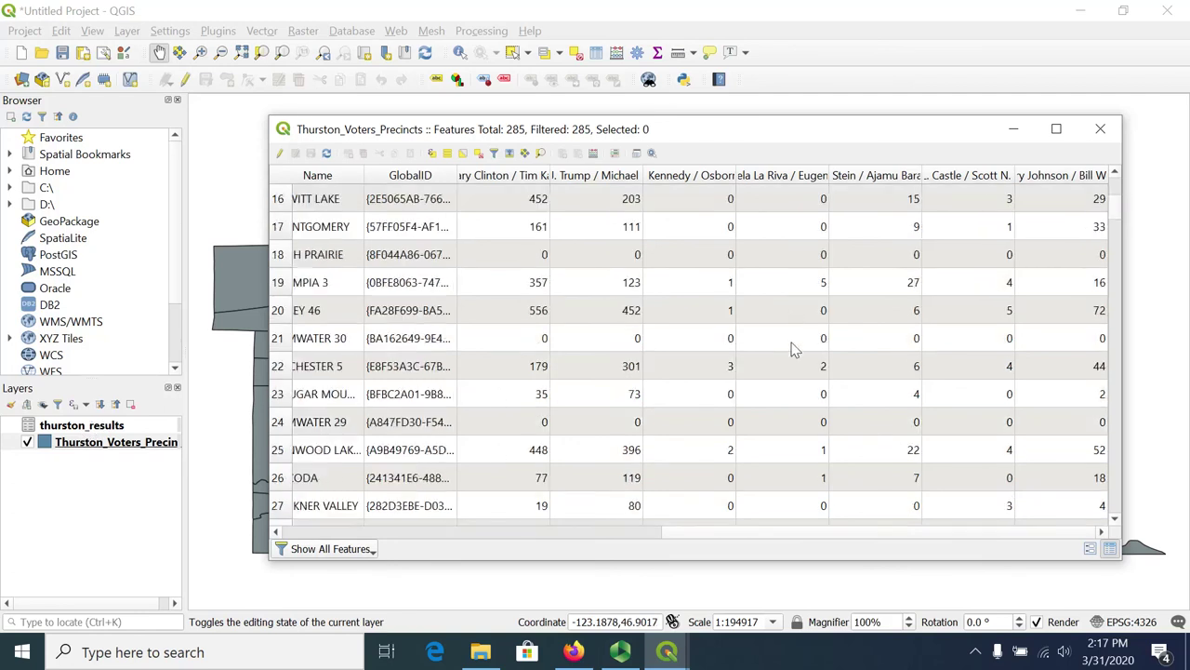
scroll(793, 349, "down", 20)
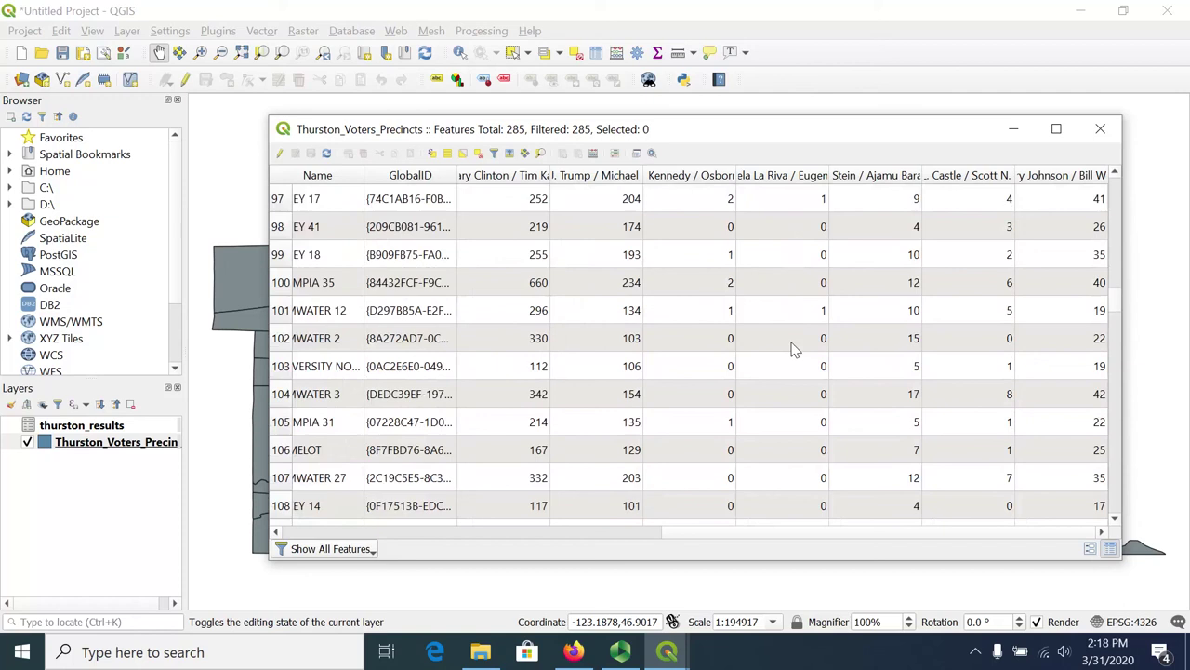
left_click(526, 177)
scroll(526, 295, "down", 18)
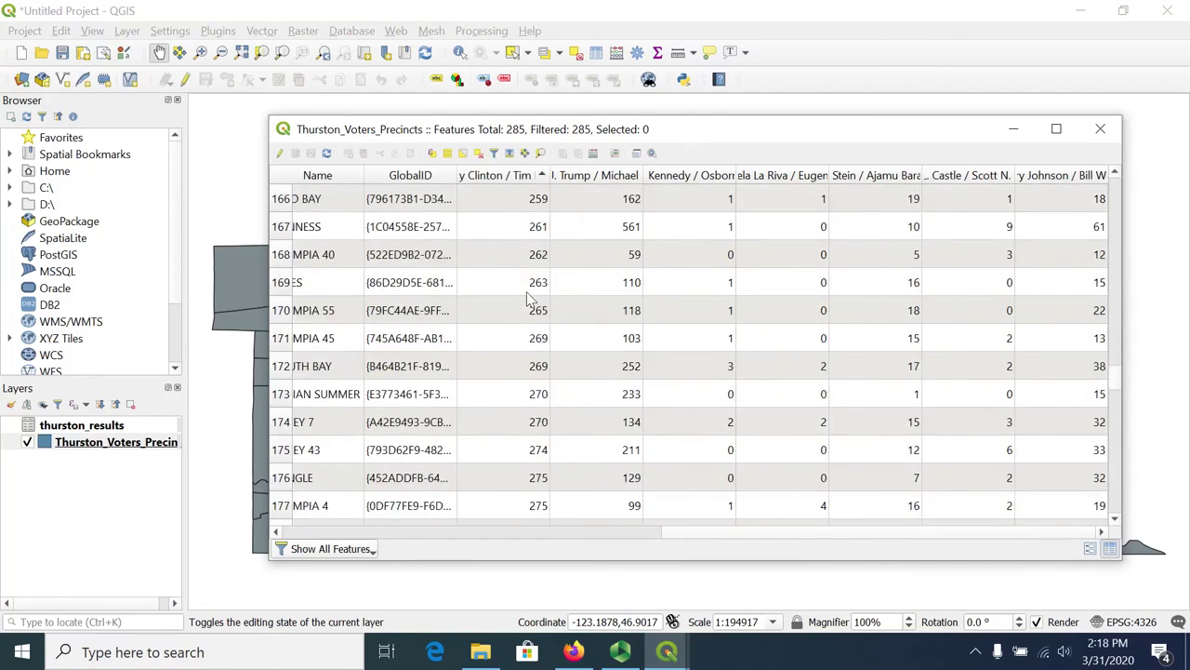
left_click_drag(1119, 395, 1110, 503)
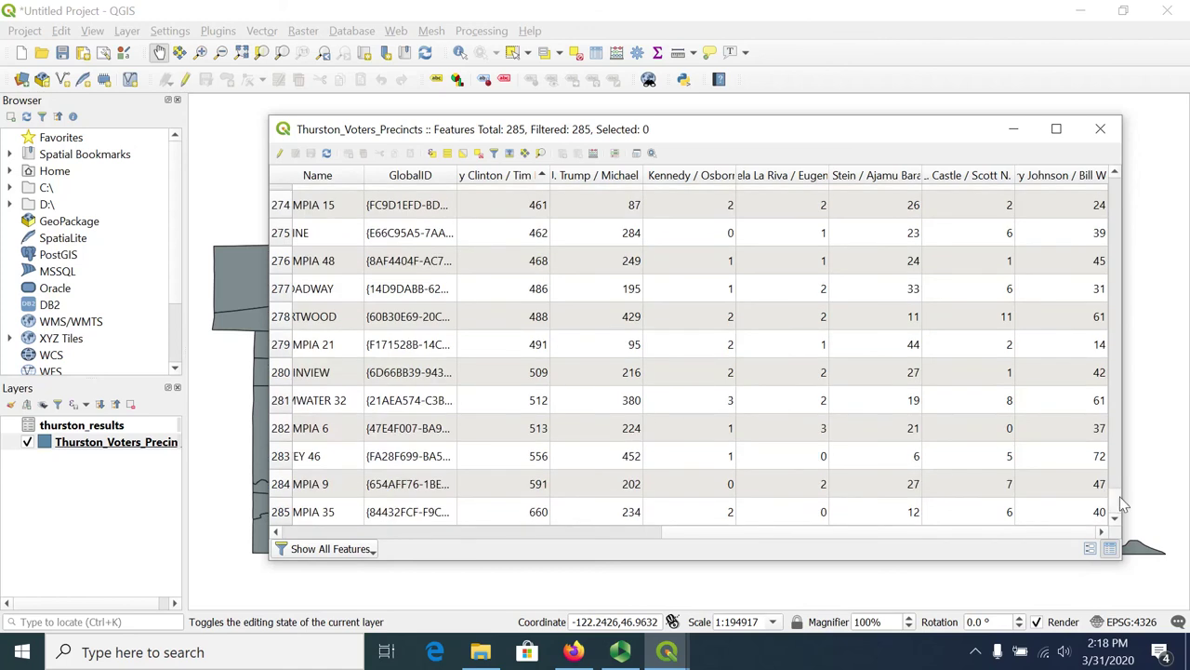
left_click_drag(1122, 503, 1127, 190)
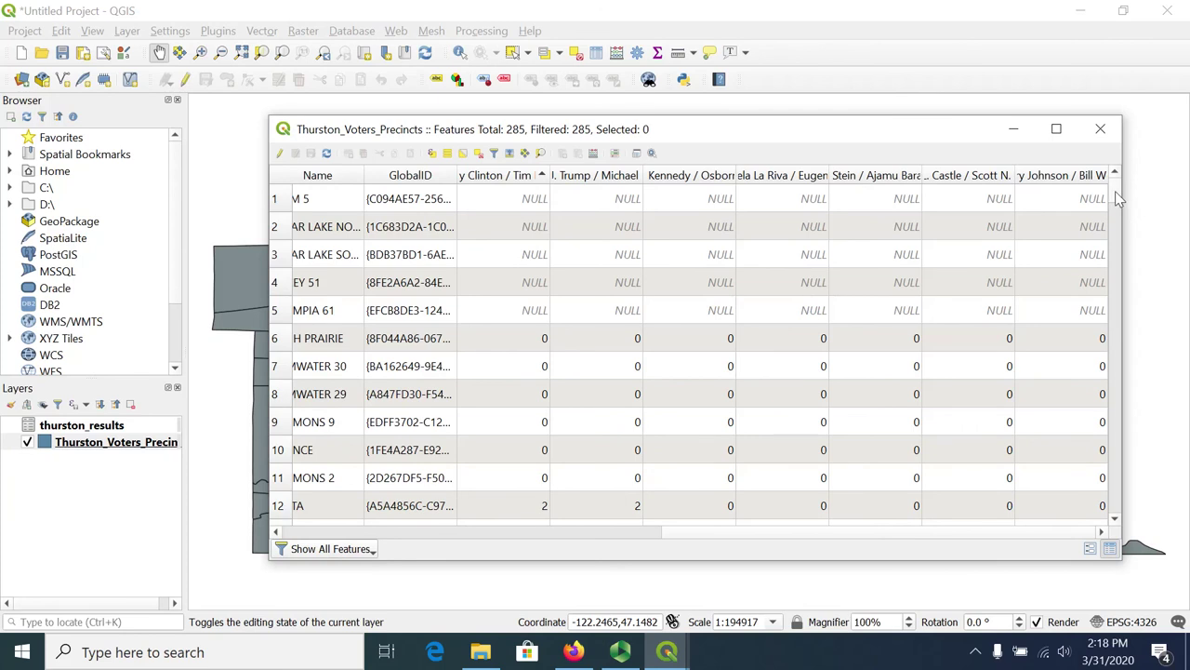
left_click(1103, 130)
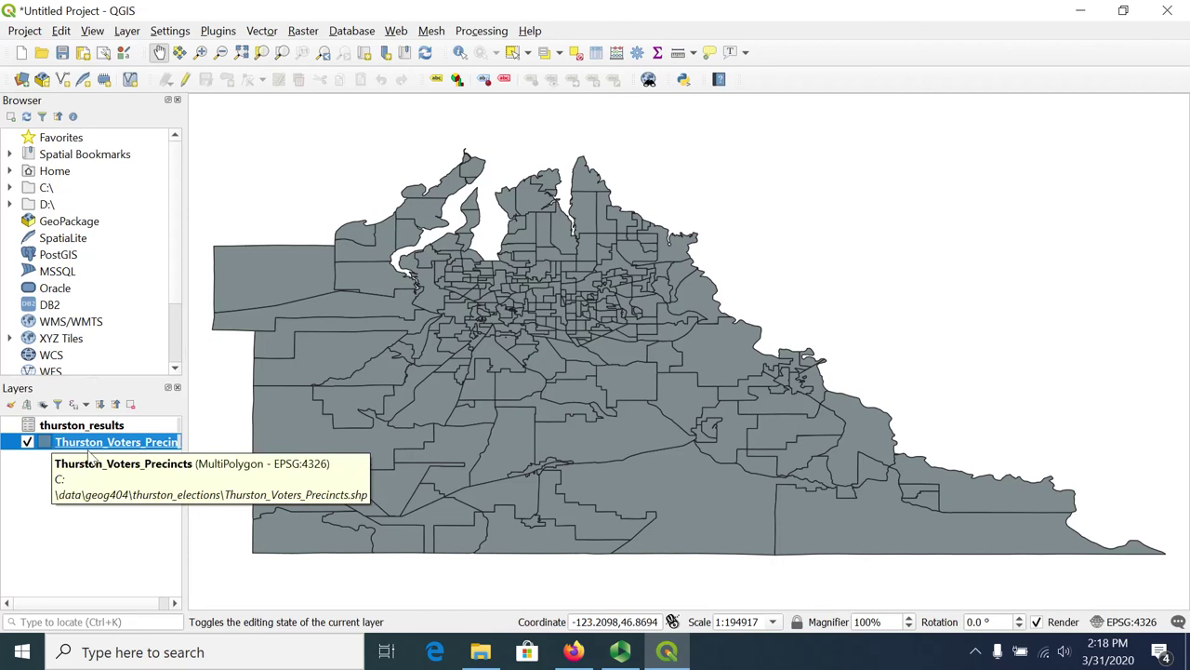
Save the joined precincts as ESRI Shapefile C:\temp\thurston_precincts_2016_results.shp, added to the map.
right_click(146, 449)
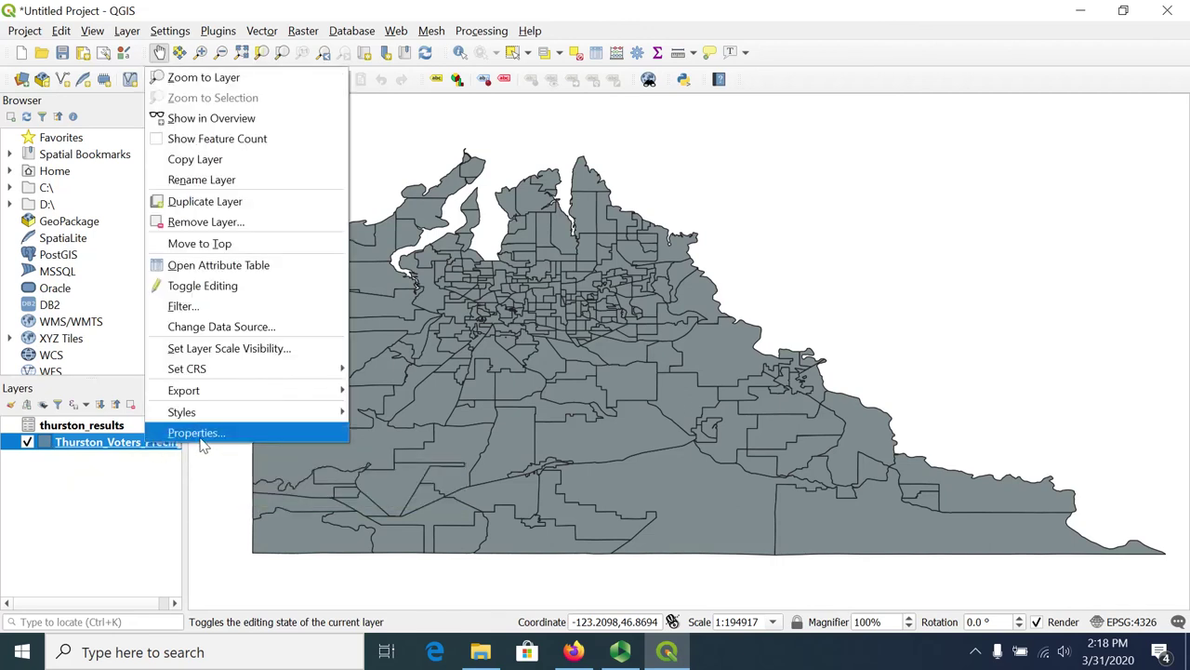
mouse_move(337, 390)
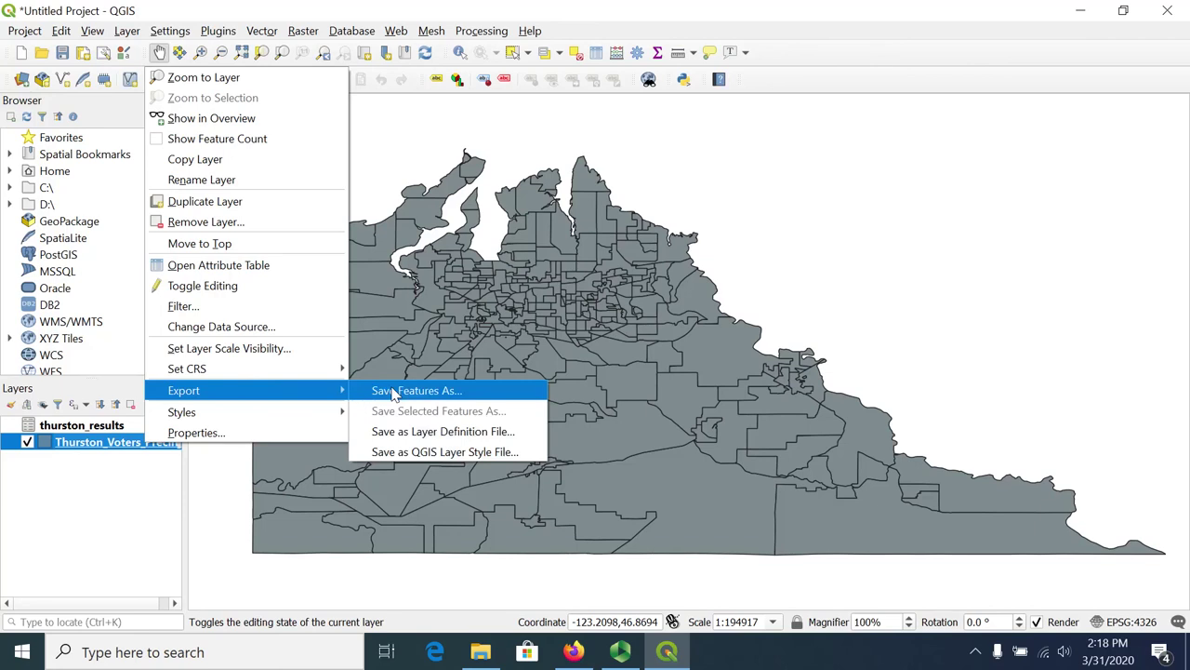
left_click(395, 391)
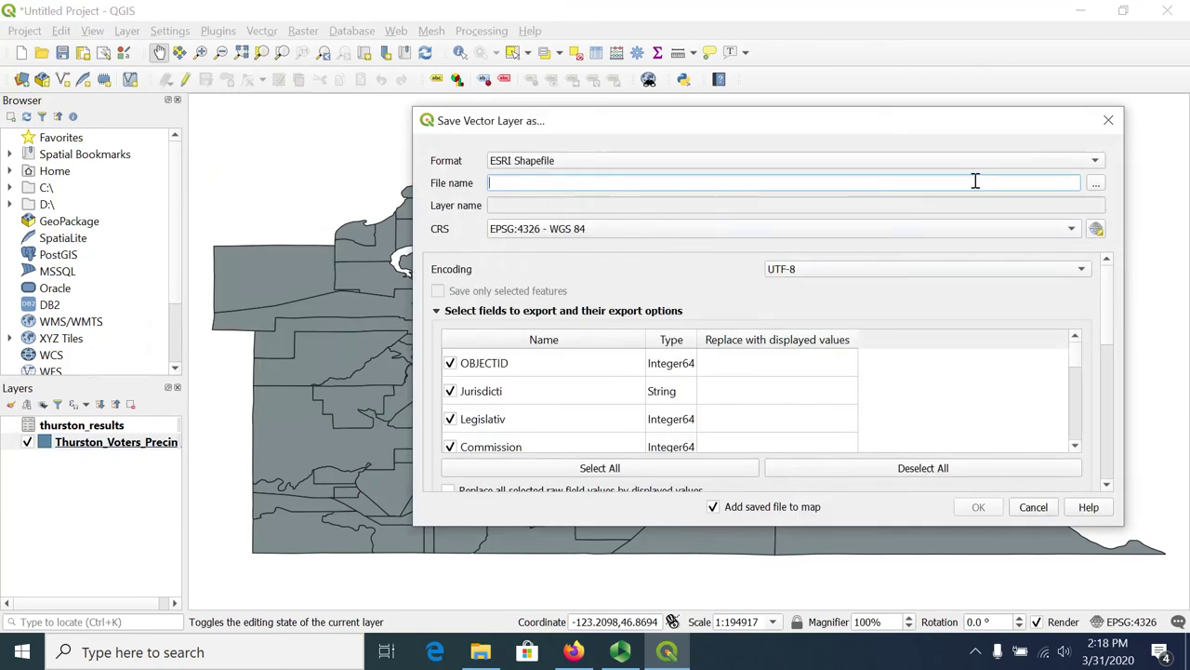
left_click(1095, 185)
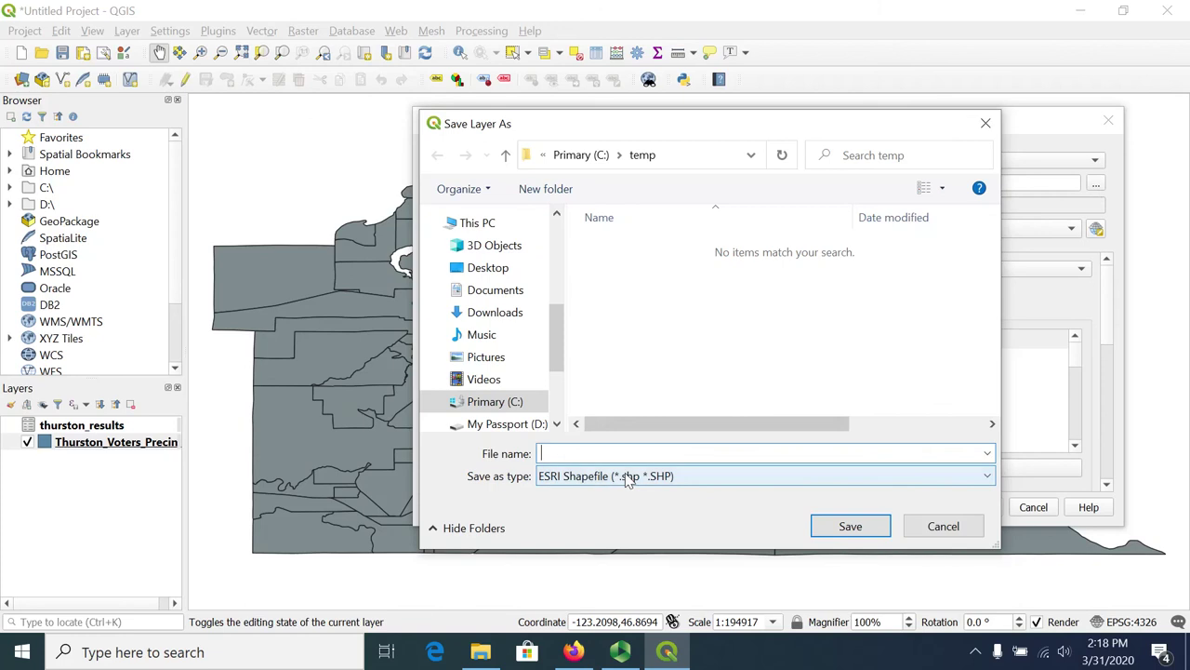
type("thurston_precincts_2016_results")
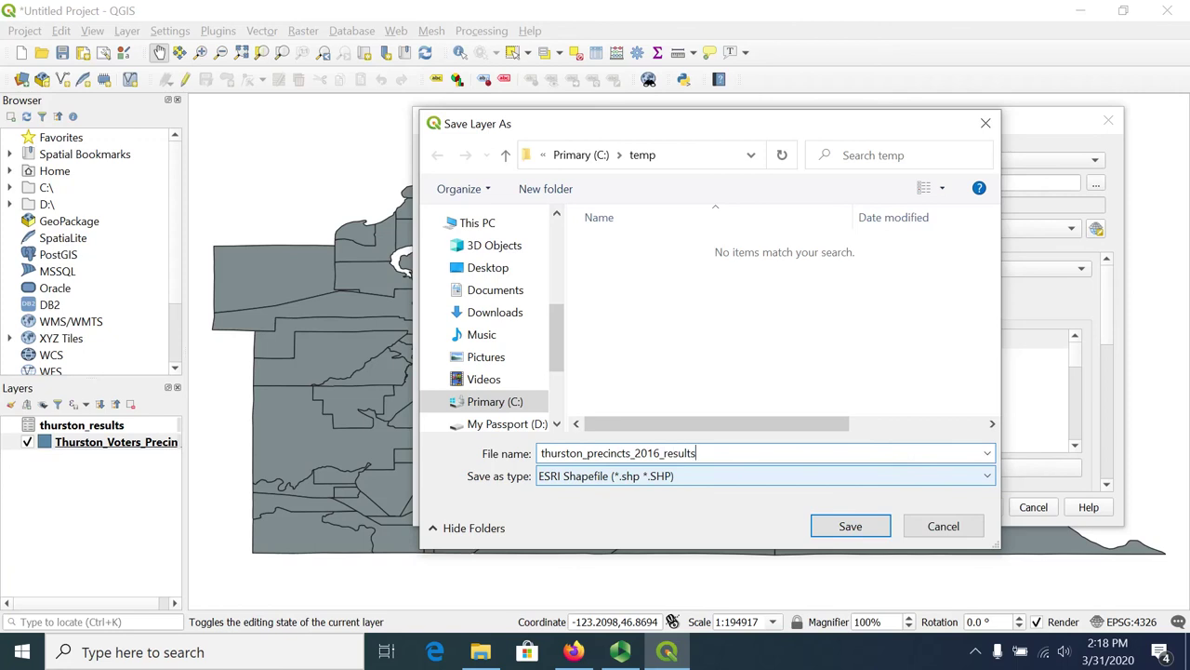
left_click(873, 530)
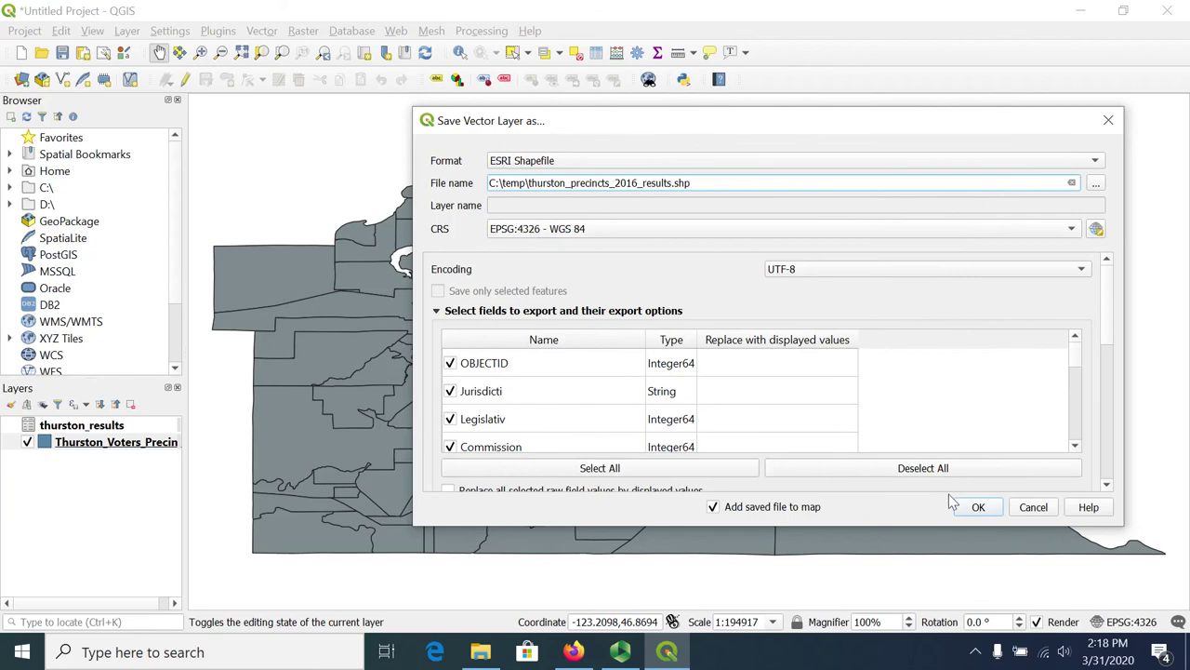
left_click_drag(1109, 342, 1110, 500)
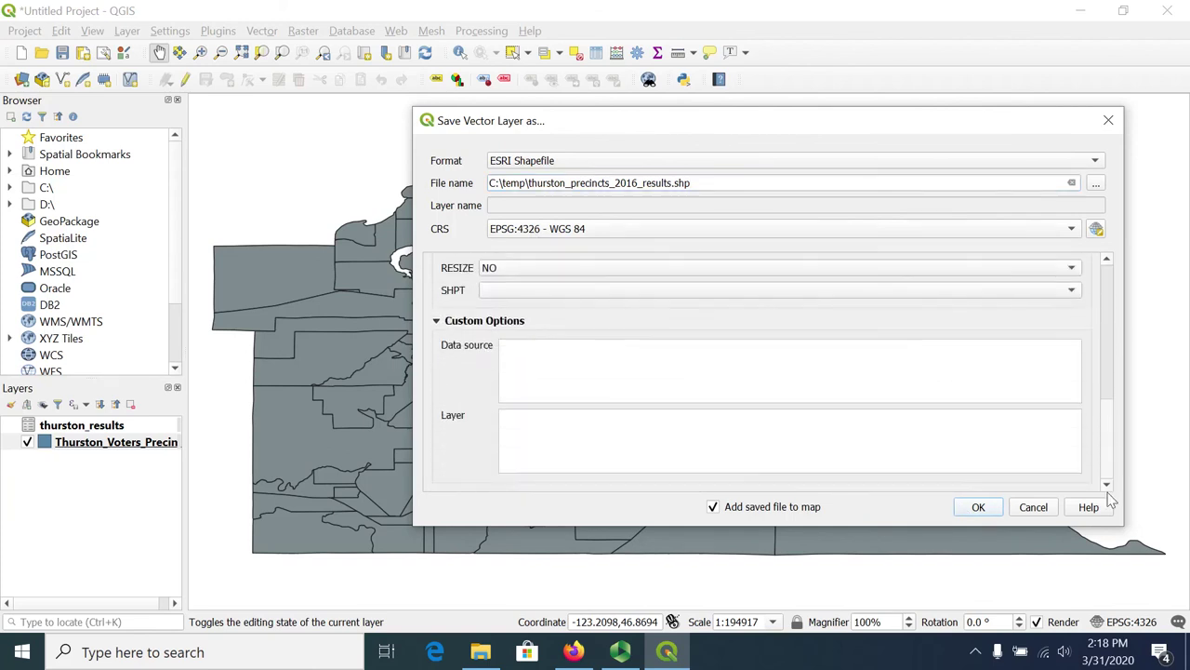
left_click(978, 510)
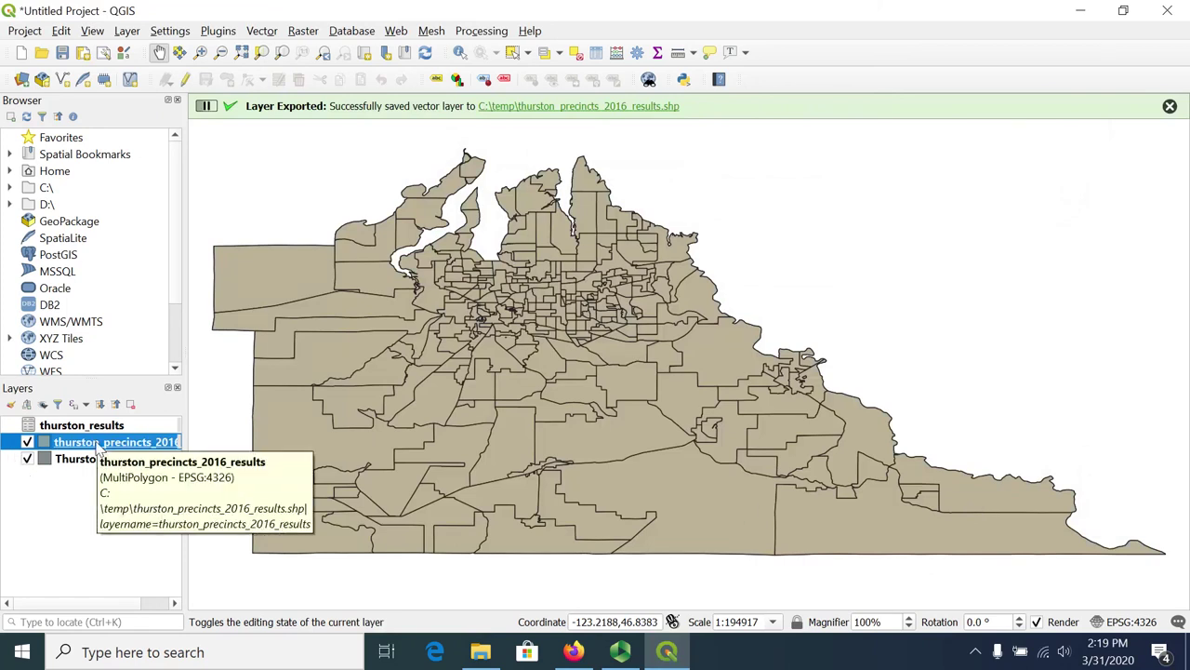
right_click(97, 447)
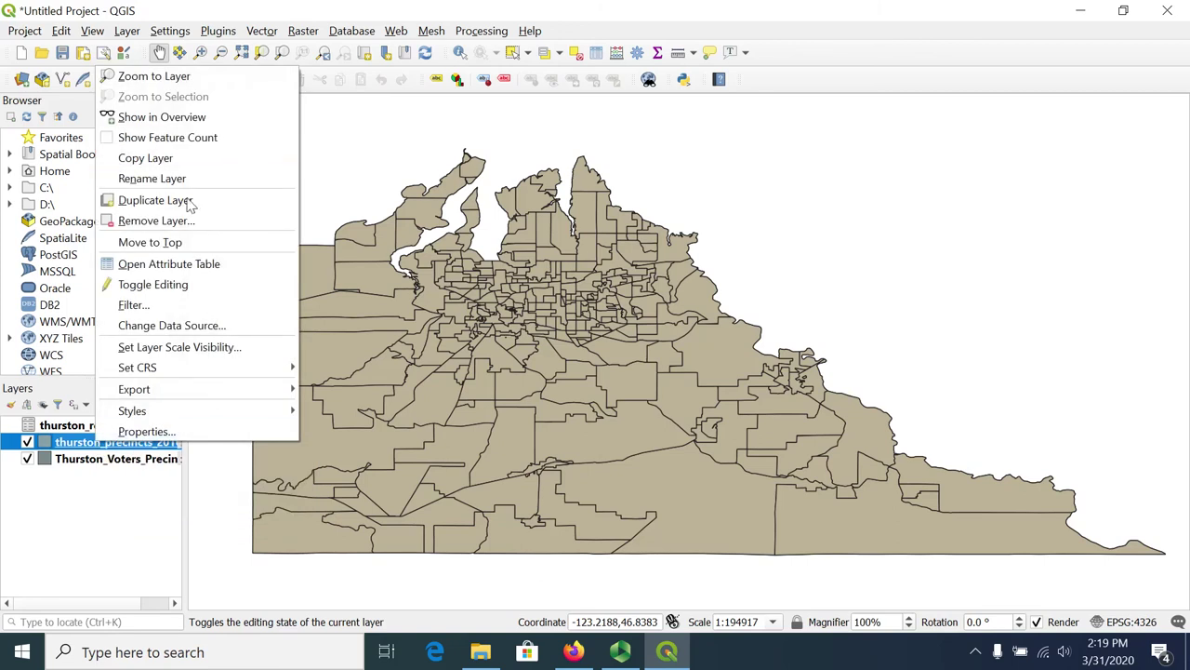
left_click(194, 269)
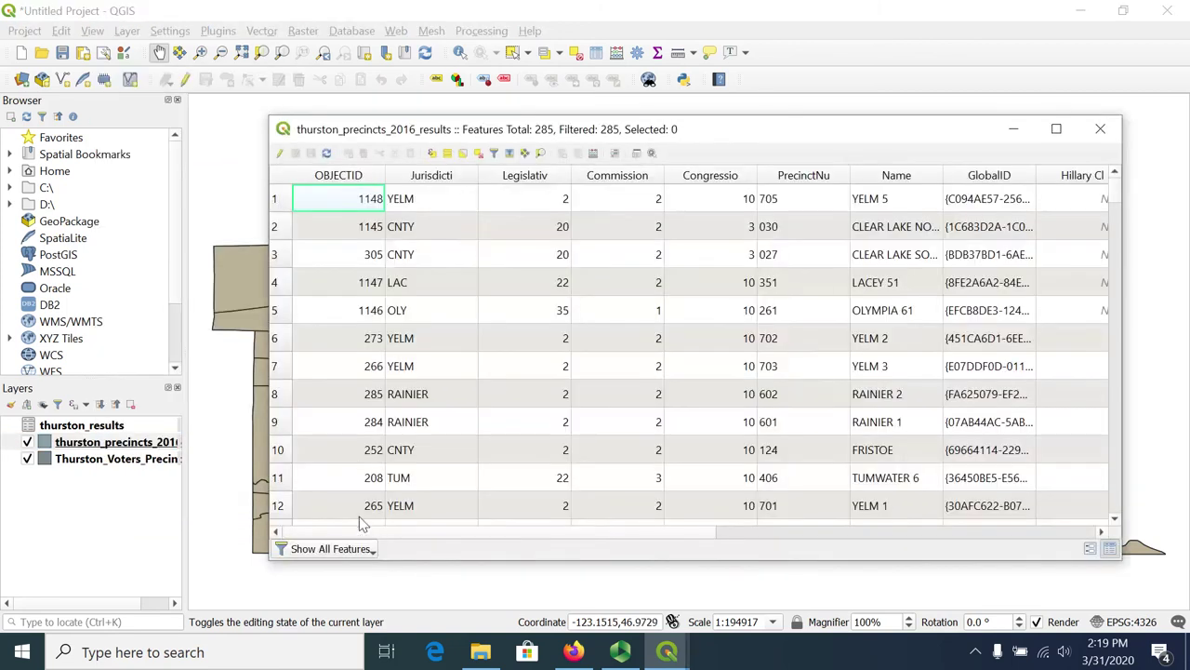
left_click_drag(367, 537, 781, 535)
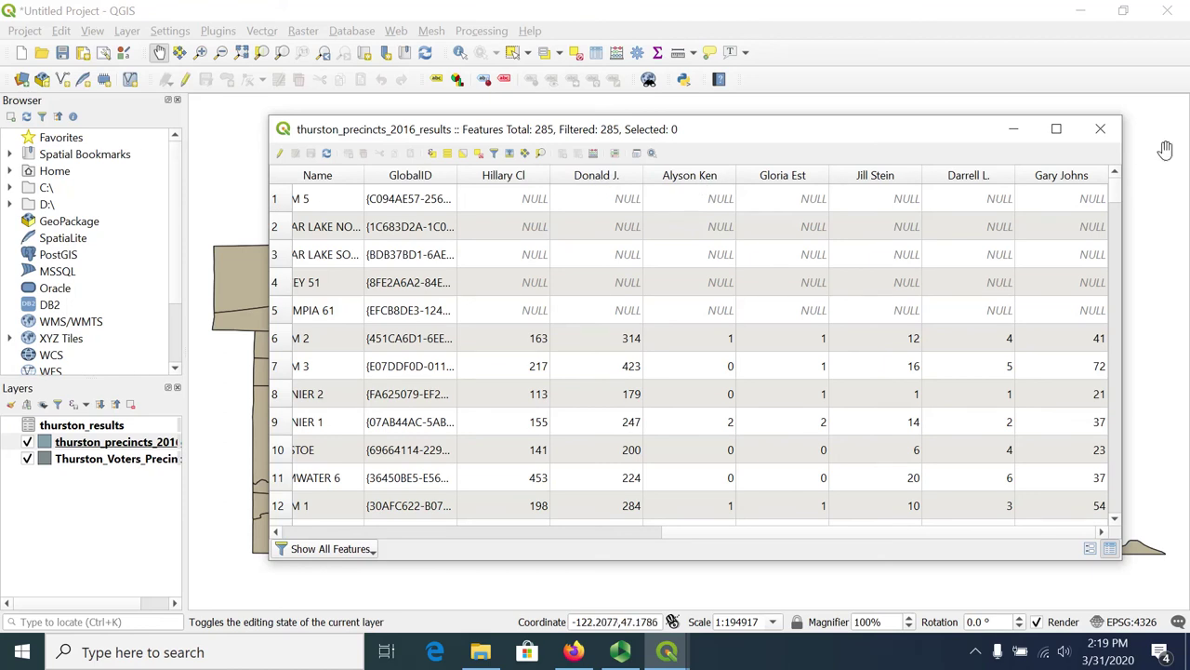
left_click(1100, 128)
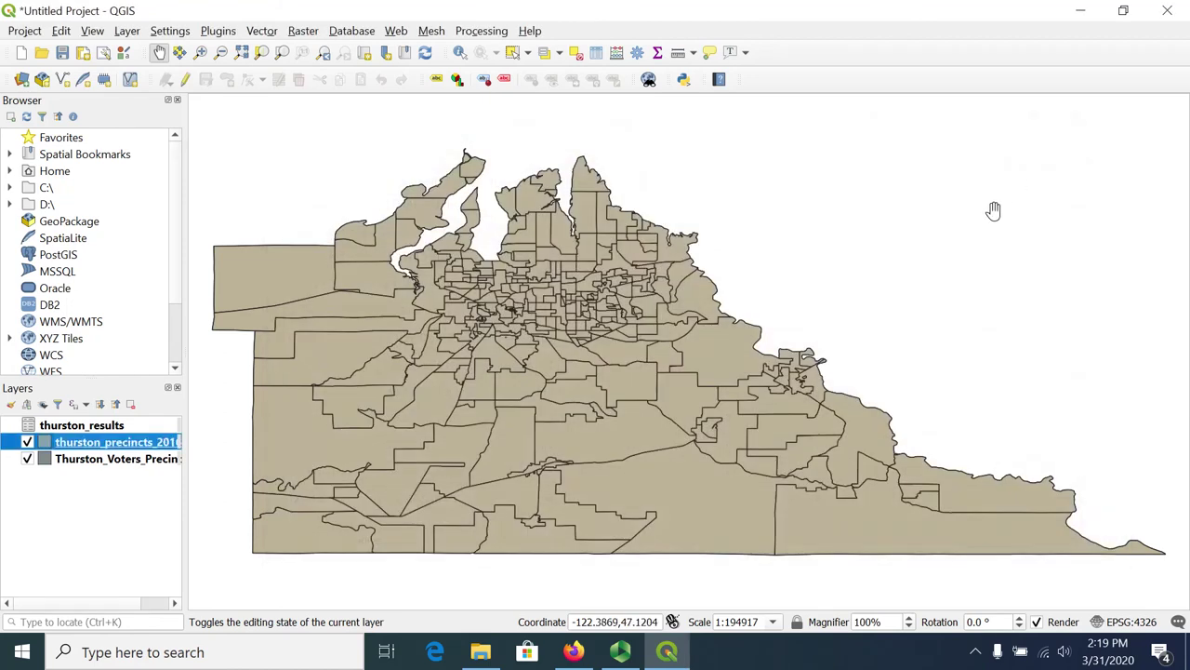